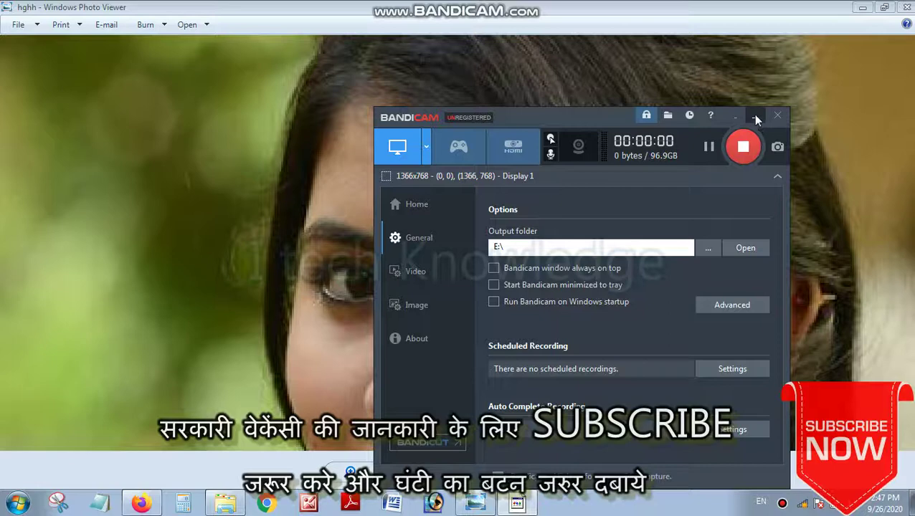
Step: Minimize the Photo Viewer showing hghh to reveal the YouTube channel page
{"action": "left_click", "coordinate": [757, 117]}
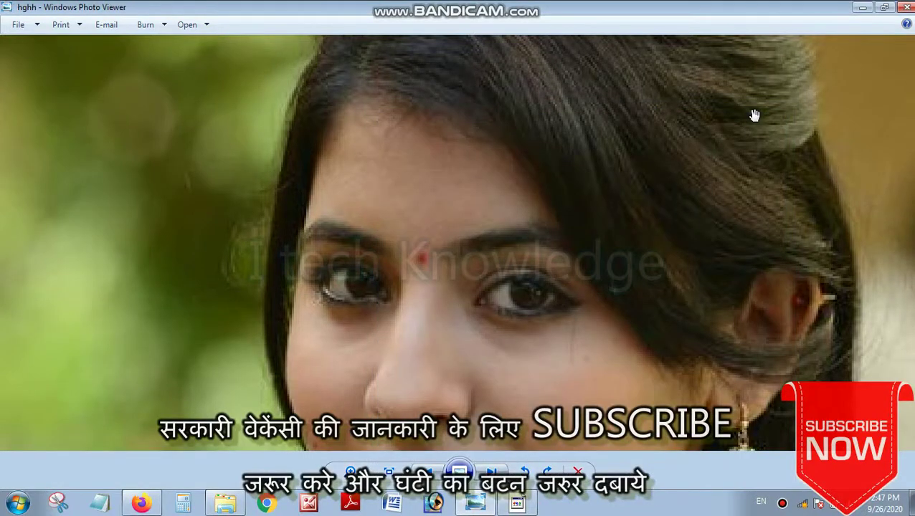
{"action": "scroll", "coordinate": [615, 216], "scroll_direction": "down", "scroll_amount": 1}
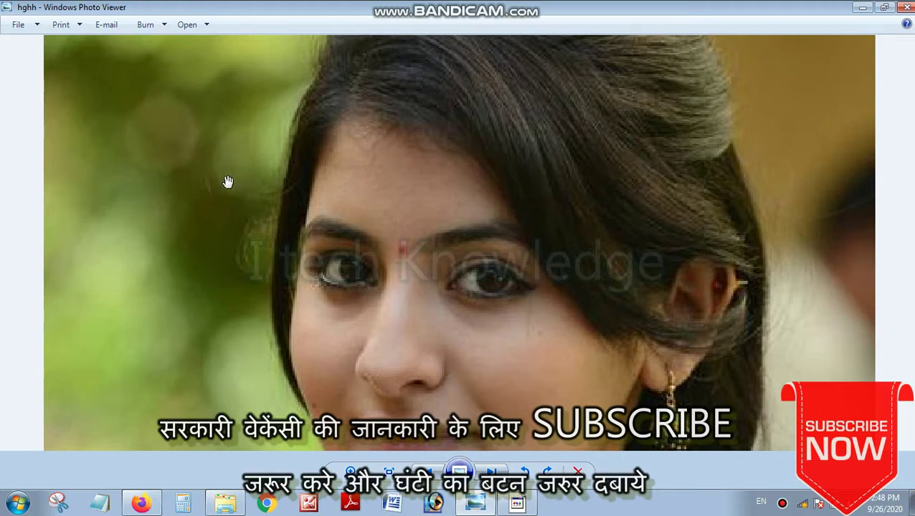
{"action": "left_click", "coordinate": [862, 8]}
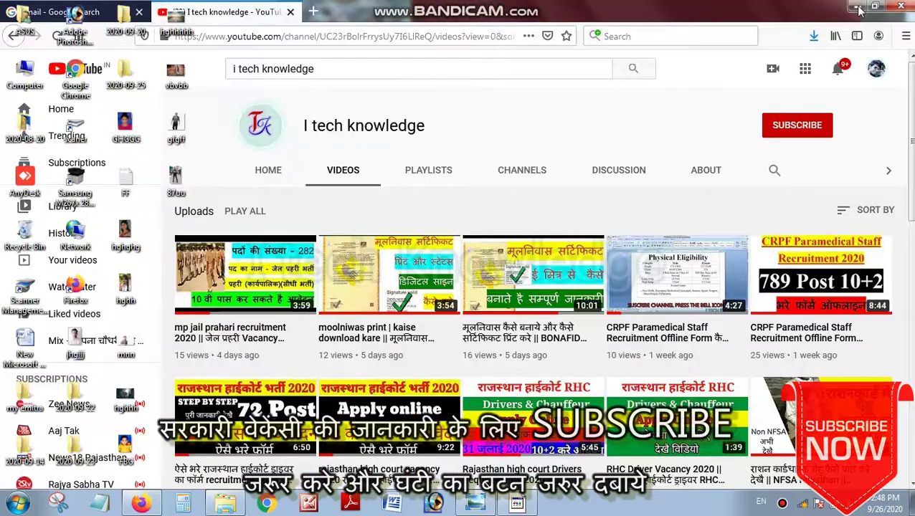
Step: Bring the empty Adobe Photoshop 7.0 workspace to the front from the taskbar
{"action": "left_click", "coordinate": [434, 504]}
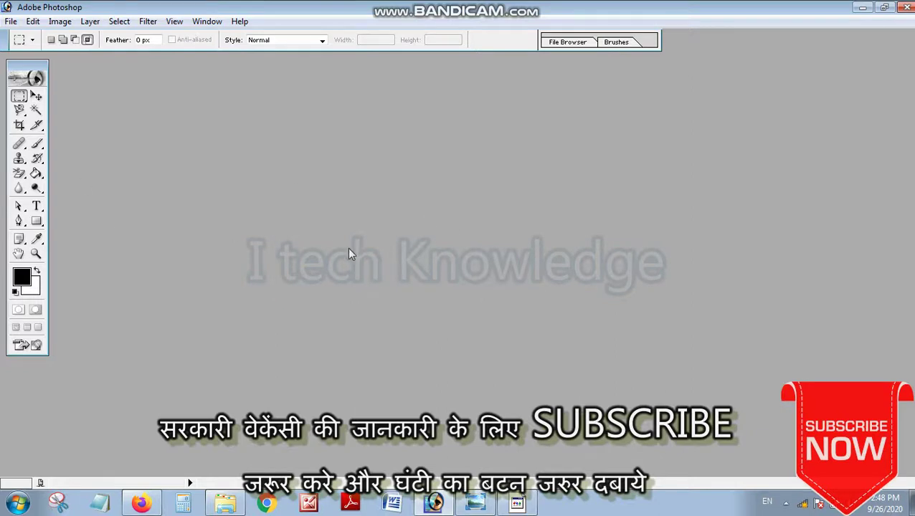
Step: Open hghghg.jpg from the Desktop and maximize its document window
{"action": "left_click", "coordinate": [11, 21]}
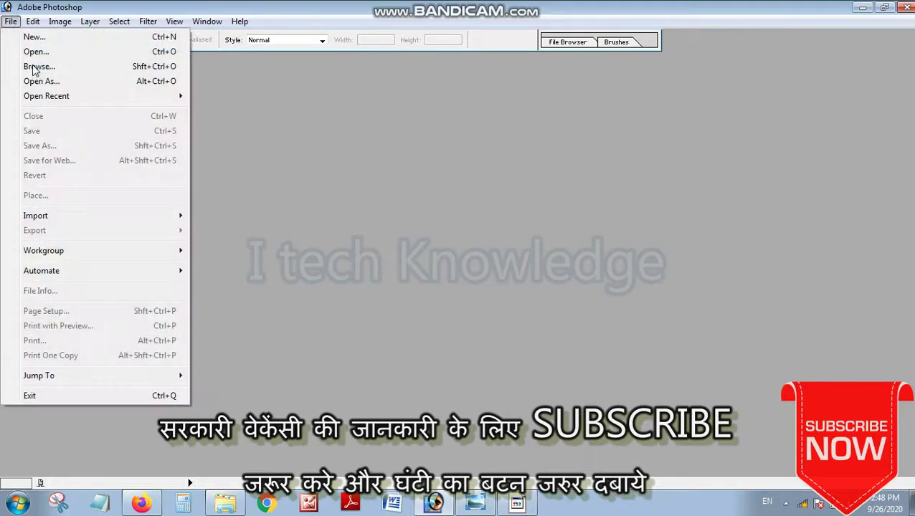
{"action": "left_click", "coordinate": [410, 246]}
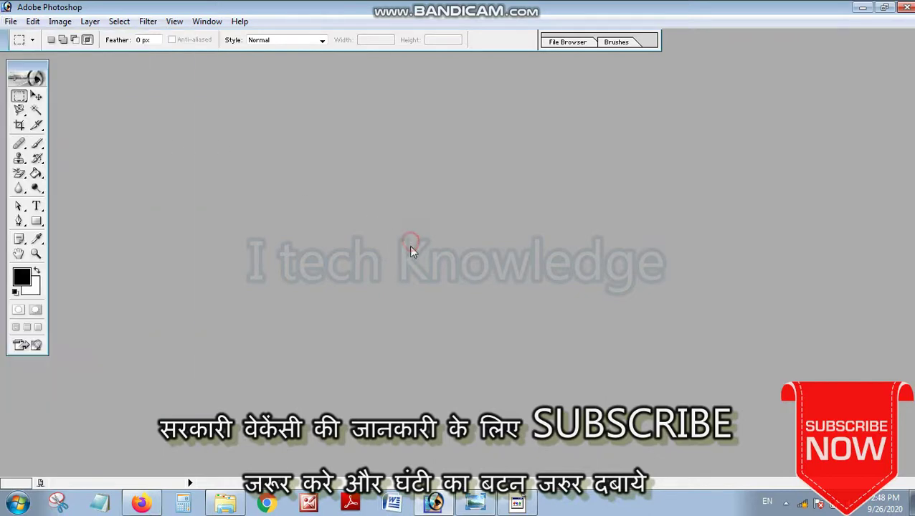
{"action": "double_click", "coordinate": [411, 264]}
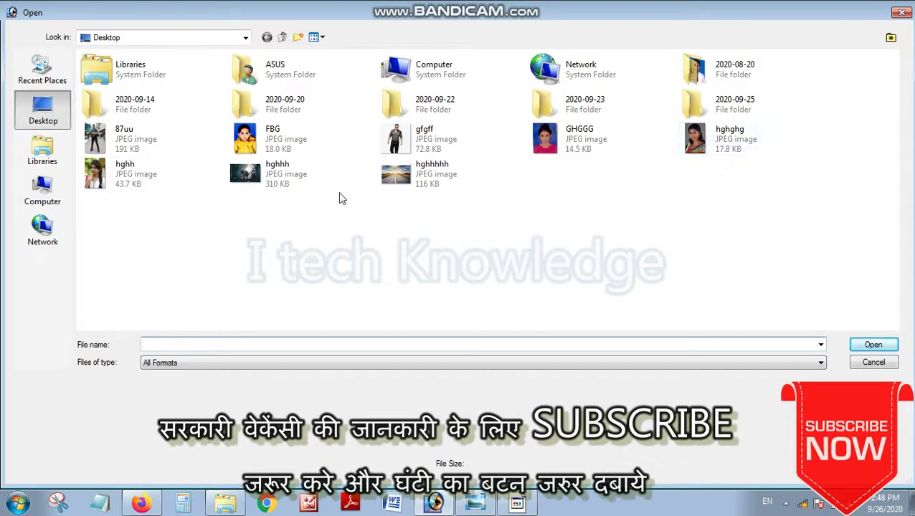
{"action": "double_click", "coordinate": [712, 150]}
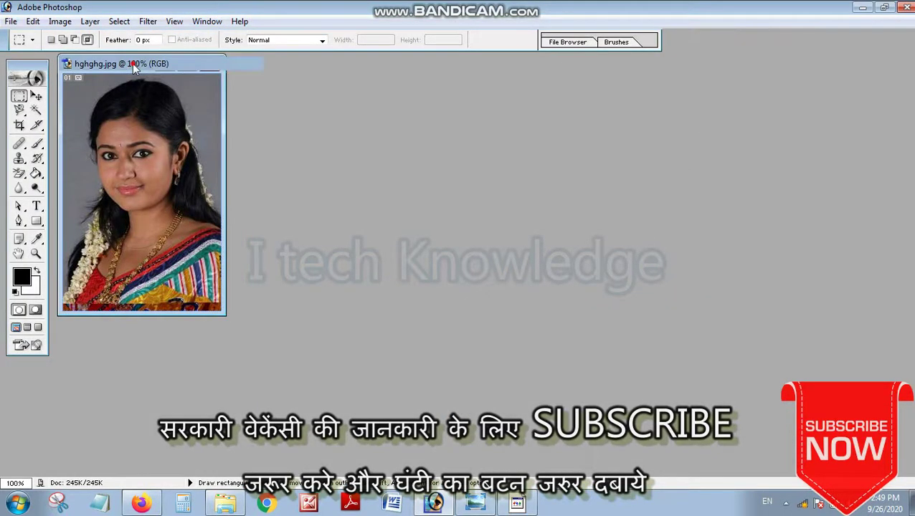
{"action": "double_click", "coordinate": [132, 63]}
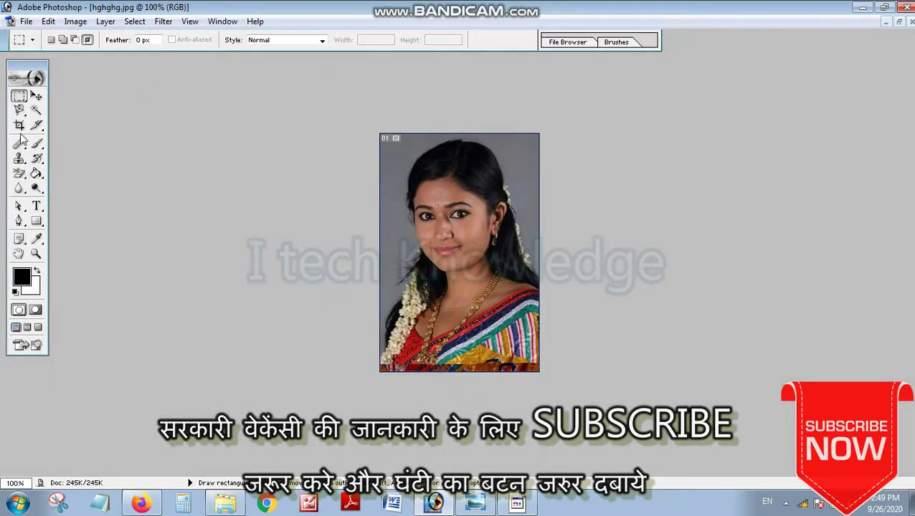
Step: Choose the Magic Wand and set the foreground colour to blue 2A2ABA
{"action": "left_click", "coordinate": [36, 110]}
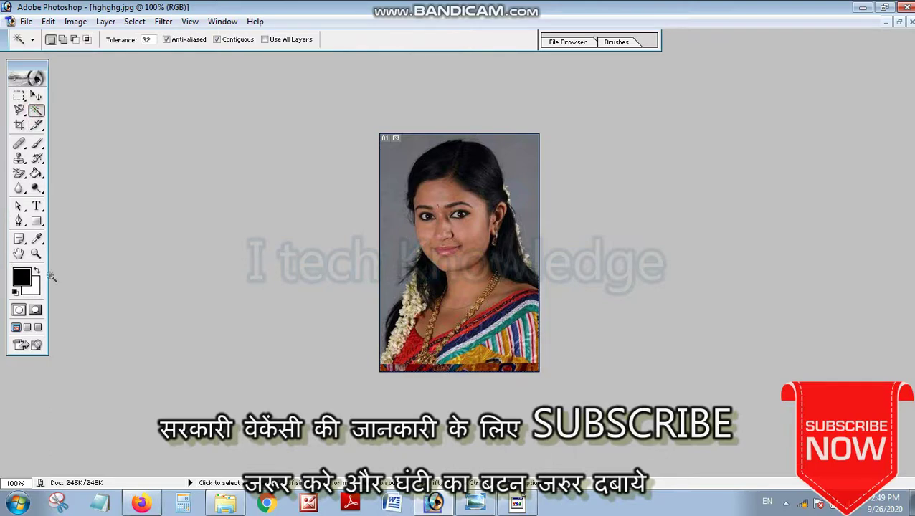
{"action": "left_click", "coordinate": [23, 282]}
{"action": "left_click", "coordinate": [433, 215]}
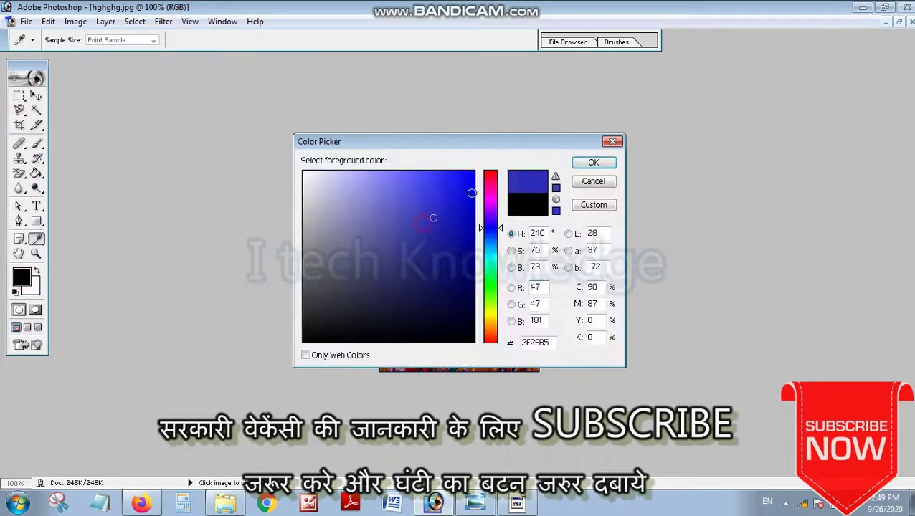
{"action": "left_click", "coordinate": [590, 164]}
Step: Select the grey backdrop around the woman and clear it to white
{"action": "left_click", "coordinate": [386, 208]}
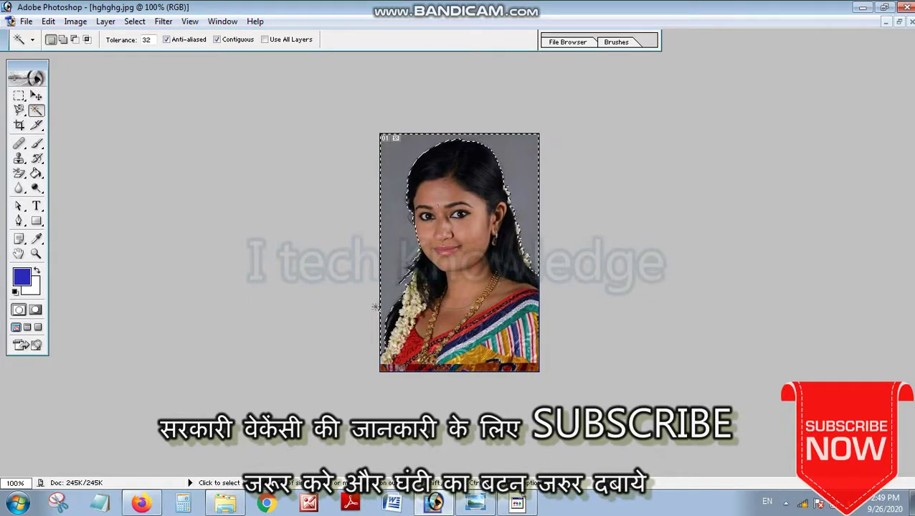
{"action": "key", "text": "Delete"}
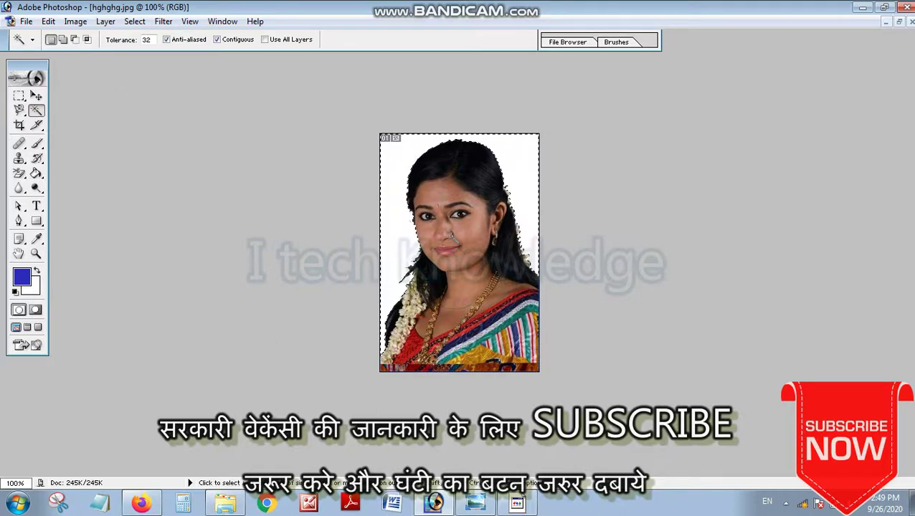
{"action": "left_click", "coordinate": [36, 286]}
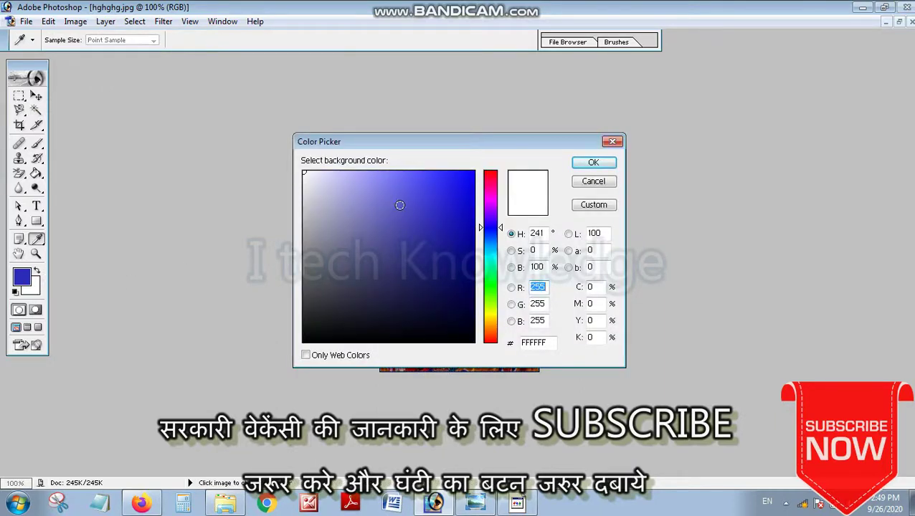
Step: Set the background colour to cyan 02DAE2 and fill the selected backdrop with it
{"action": "left_click_drag", "start_coordinate": [440, 191], "coordinate": [472, 190]}
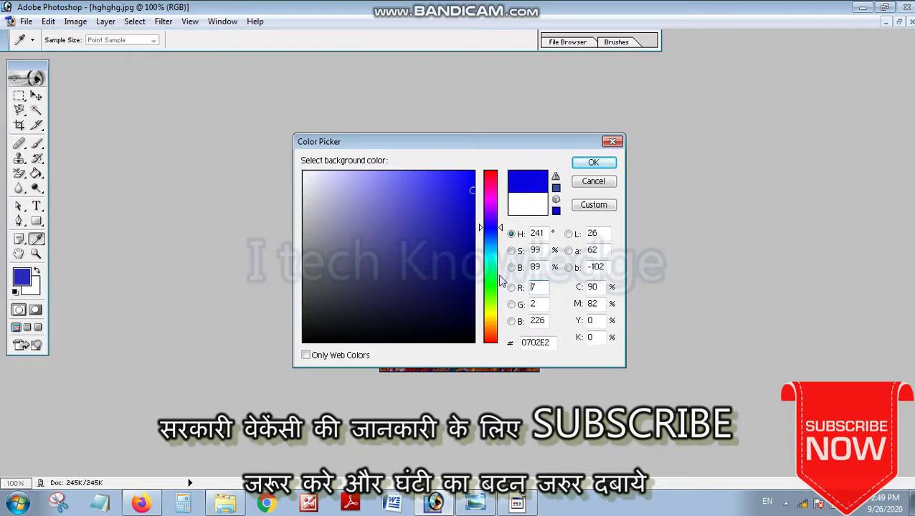
{"action": "left_click_drag", "start_coordinate": [496, 277], "coordinate": [495, 256]}
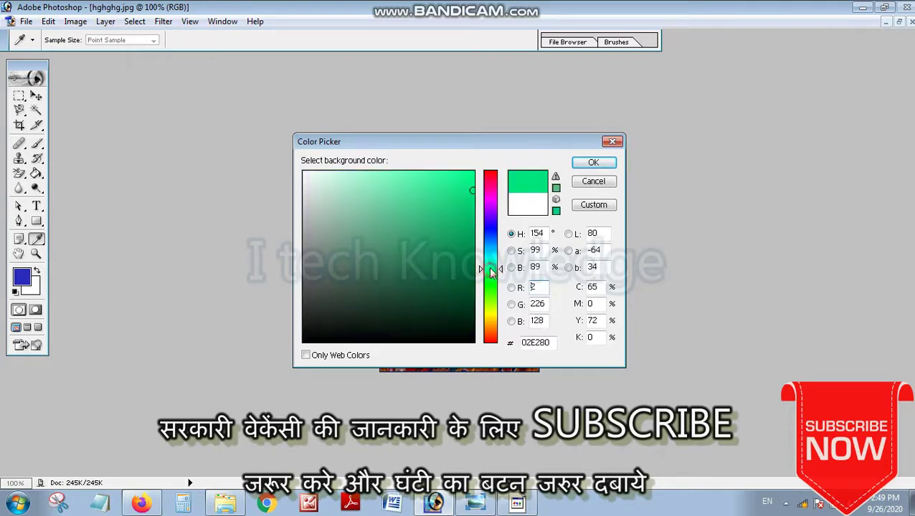
{"action": "left_click", "coordinate": [587, 162]}
{"action": "key", "text": "ctrl+BackSpace"}
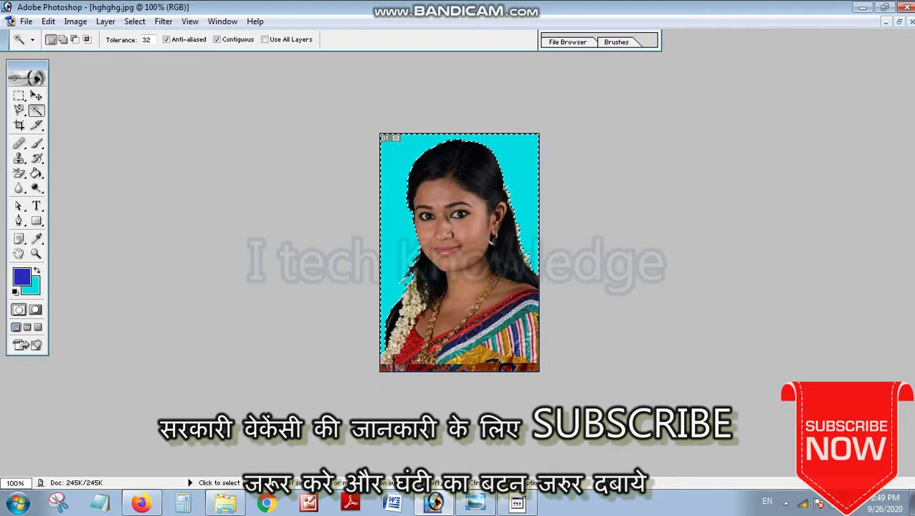
Step: Change the background colour to yellow FFF600 and fill the backdrop with it
{"action": "left_click", "coordinate": [31, 288]}
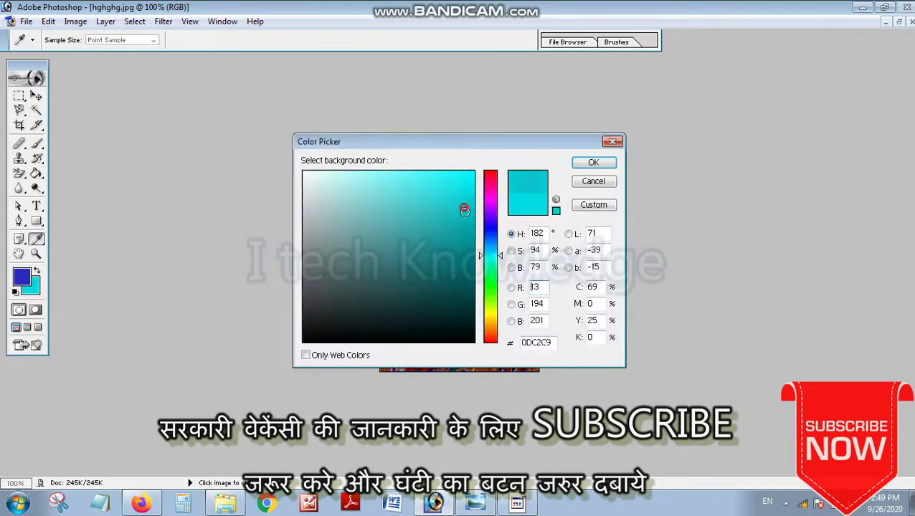
{"action": "left_click", "coordinate": [467, 238]}
{"action": "left_click_drag", "start_coordinate": [491, 256], "coordinate": [491, 315]}
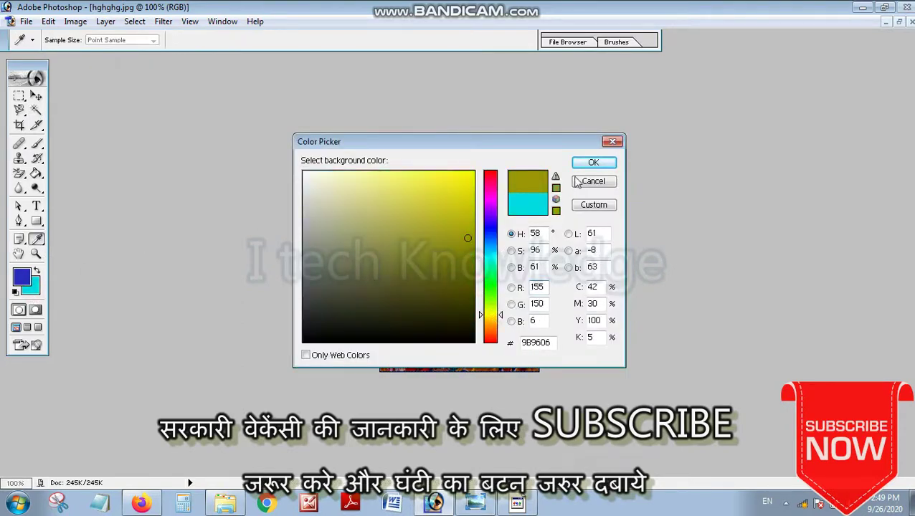
{"action": "left_click_drag", "start_coordinate": [467, 238], "coordinate": [487, 172]}
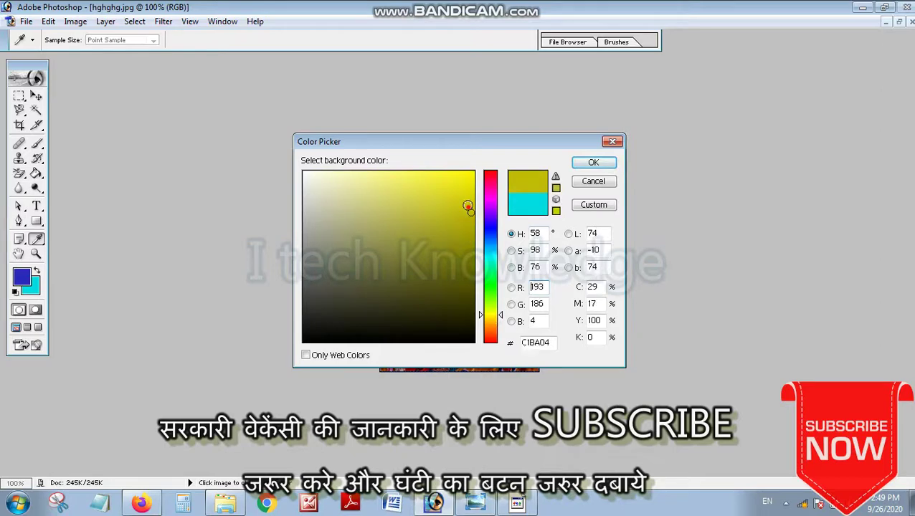
{"action": "left_click", "coordinate": [604, 167]}
{"action": "key", "text": "Delete"}
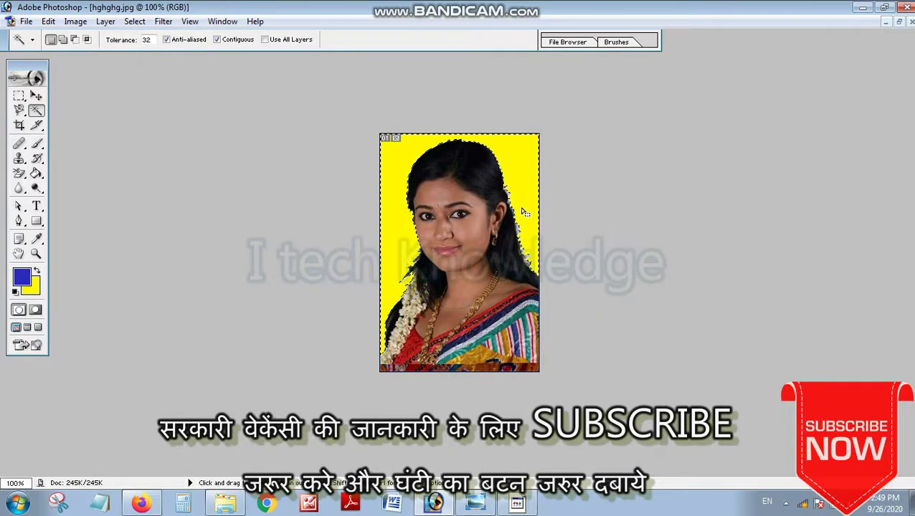
Step: Select the whole image and apply a Curves adjustment bowing the curve to brighten
{"action": "right_click", "coordinate": [450, 245]}
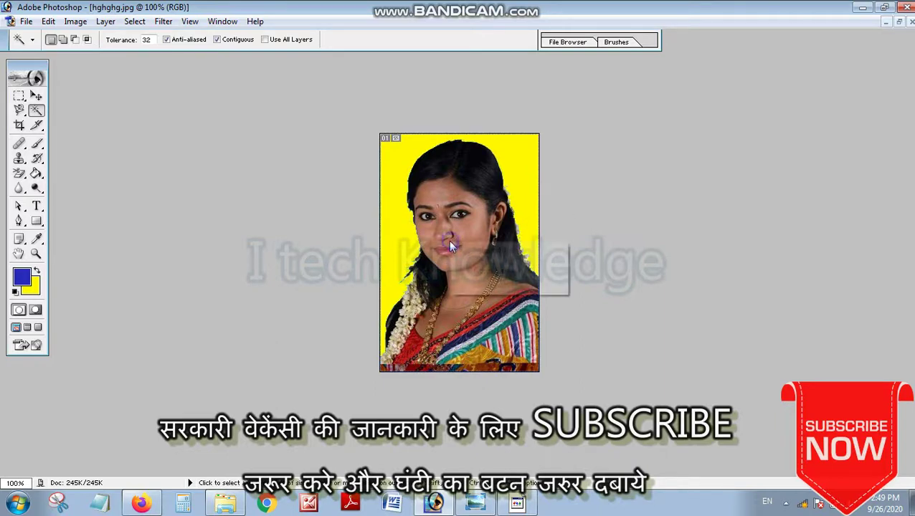
{"action": "left_click", "coordinate": [502, 253]}
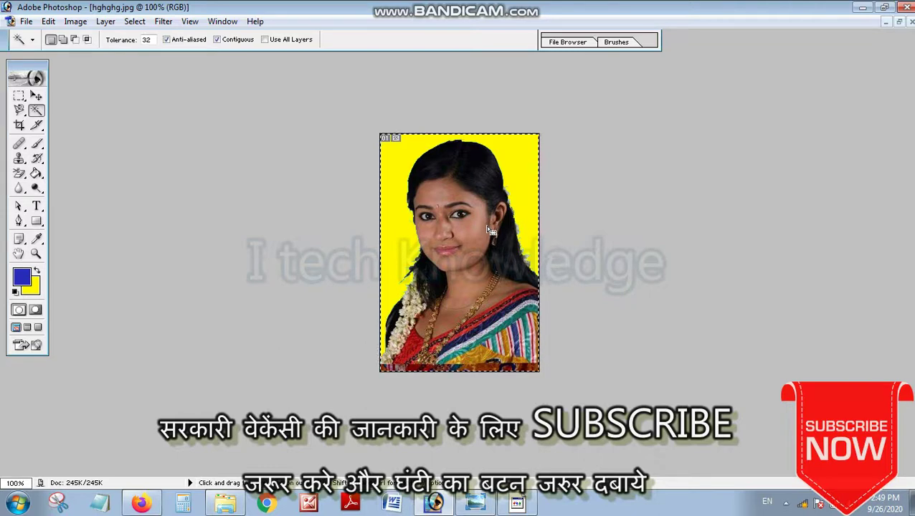
{"action": "key", "text": "ctrl+m"}
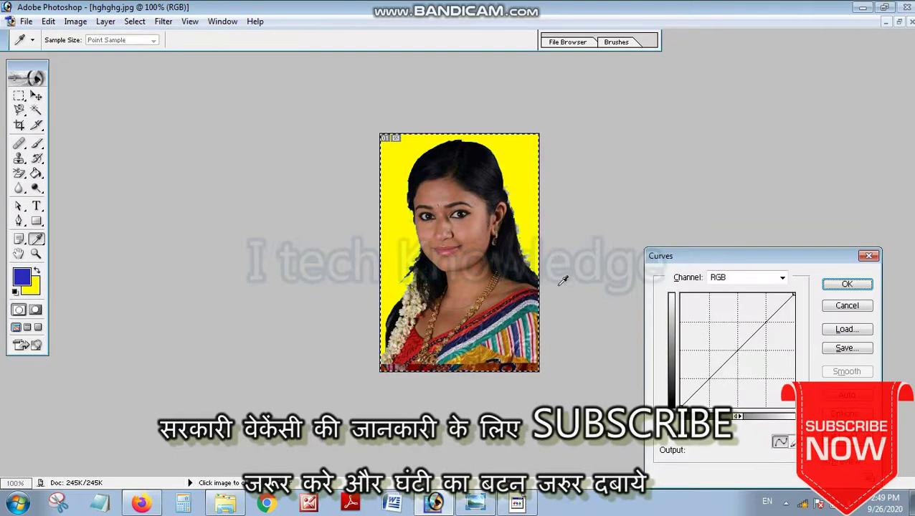
{"action": "left_click_drag", "start_coordinate": [737, 350], "coordinate": [718, 342]}
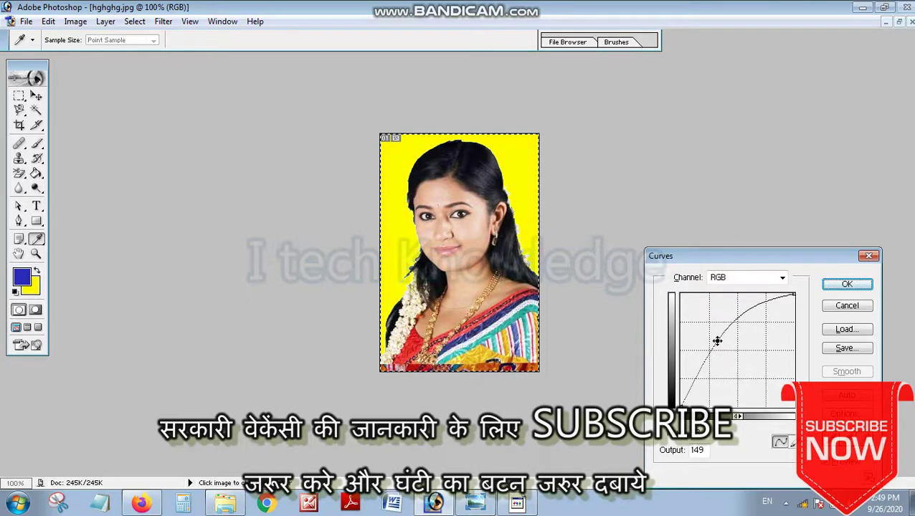
{"action": "left_click", "coordinate": [847, 284]}
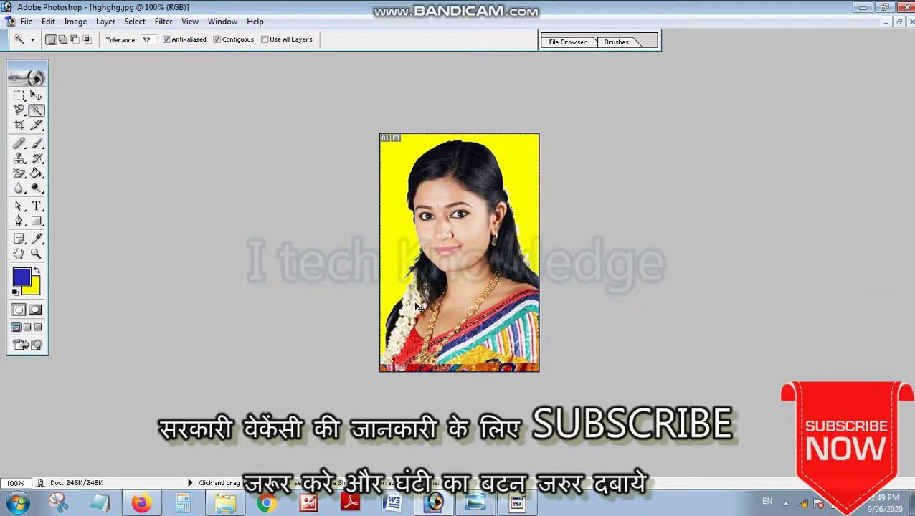
Step: Apply a second Curves adjustment nudging the curve to darken the photo slightly
{"action": "key", "text": "ctrl+m"}
{"action": "mouse_move", "coordinate": [736, 353]}
{"action": "left_mouse_down"}
{"action": "mouse_move", "coordinate": [743, 359]}
{"action": "mouse_move", "coordinate": [729, 350]}
{"action": "left_mouse_up"}
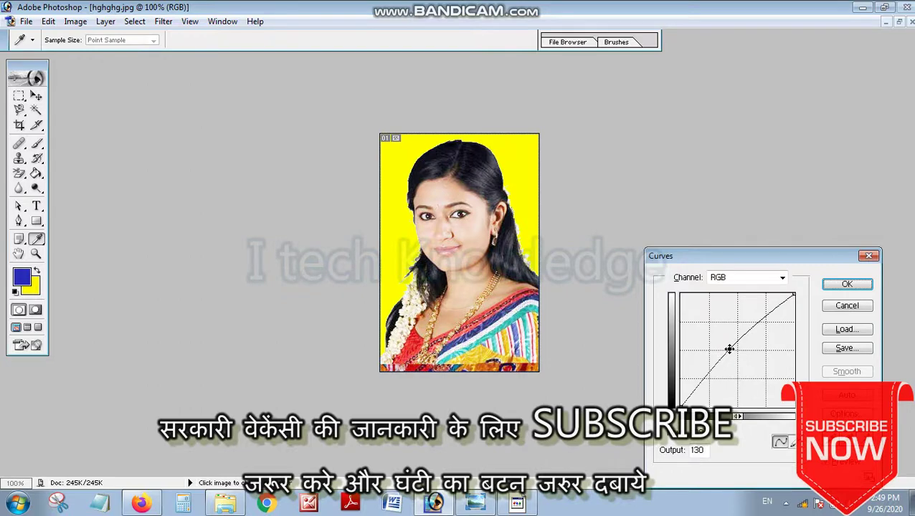
{"action": "left_click", "coordinate": [847, 285]}
{"action": "key", "text": "w"}
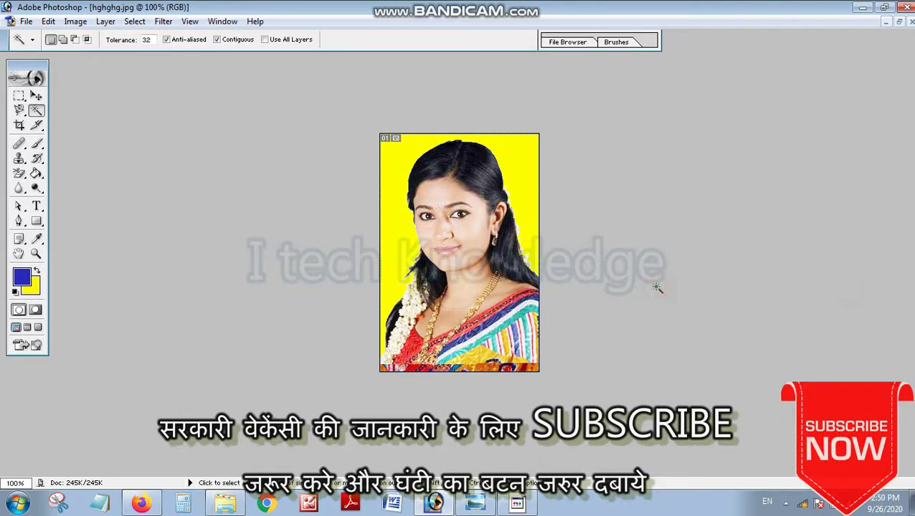
Step: Apply Levels with the midtone input gamma set to 1.13
{"action": "key", "text": "ctrl+l"}
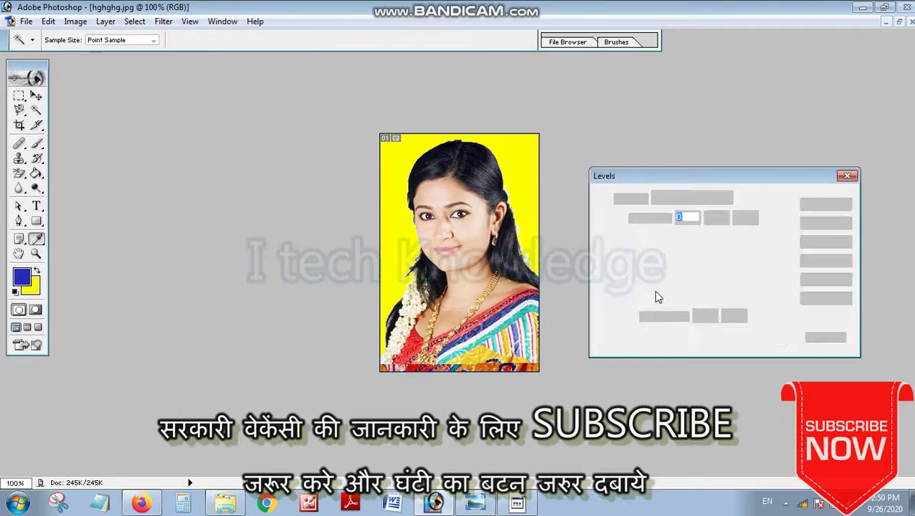
{"action": "left_click_drag", "start_coordinate": [695, 302], "coordinate": [687, 302]}
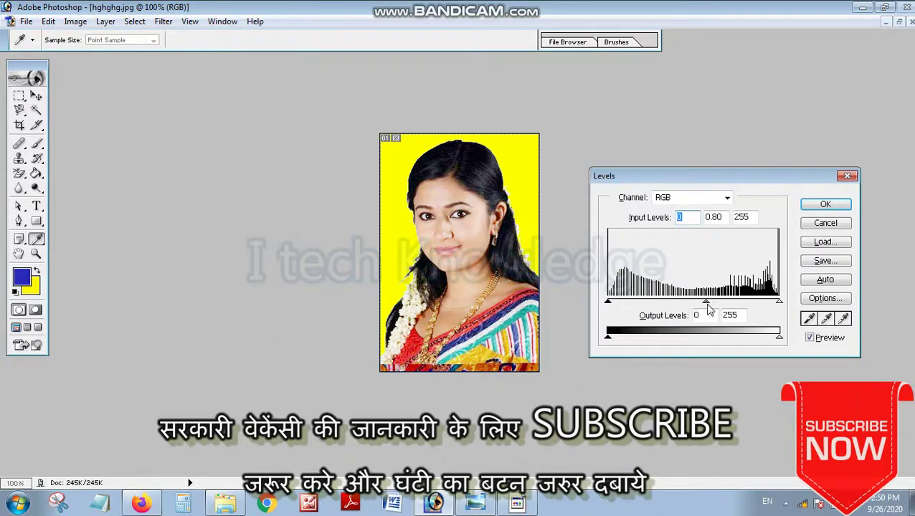
{"action": "left_click", "coordinate": [825, 205]}
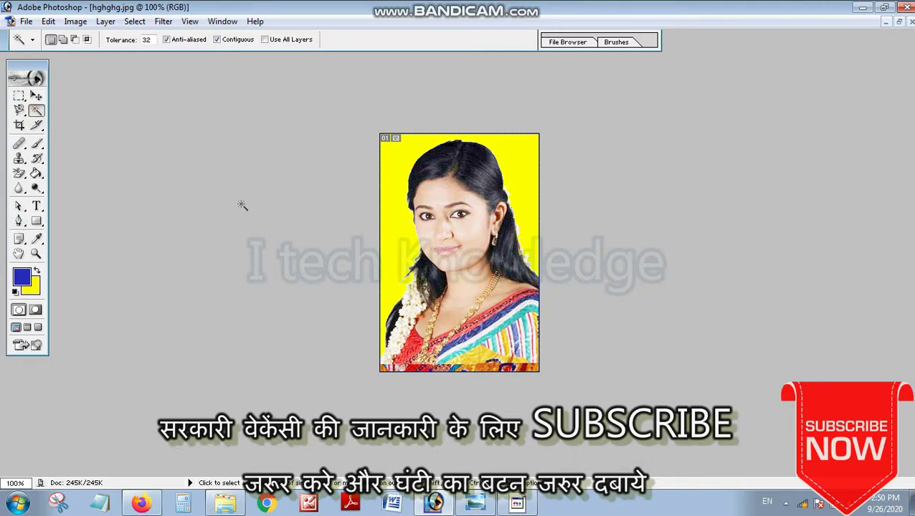
Step: Select the yellow backdrop, fill it with magenta E900FE, and deselect
{"action": "left_click", "coordinate": [403, 252]}
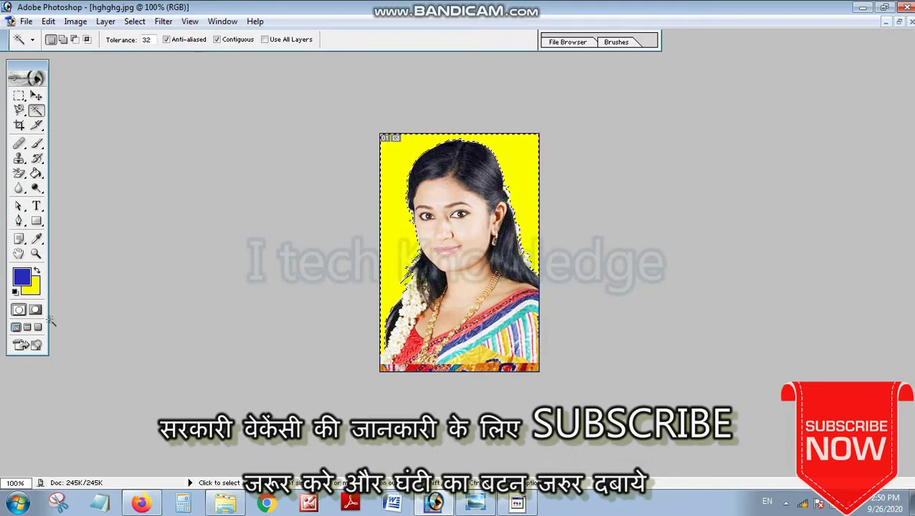
{"action": "left_click", "coordinate": [32, 290]}
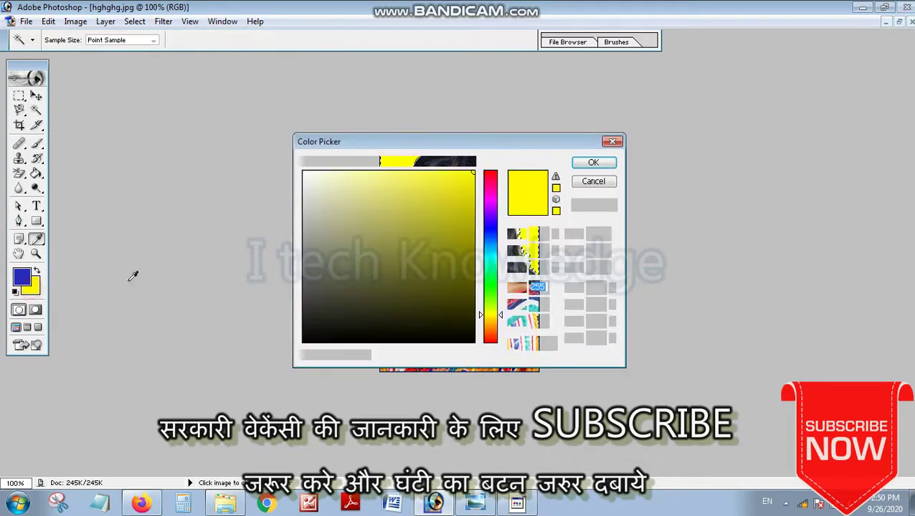
{"action": "left_click", "coordinate": [490, 204]}
{"action": "left_click_drag", "start_coordinate": [409, 180], "coordinate": [330, 178]}
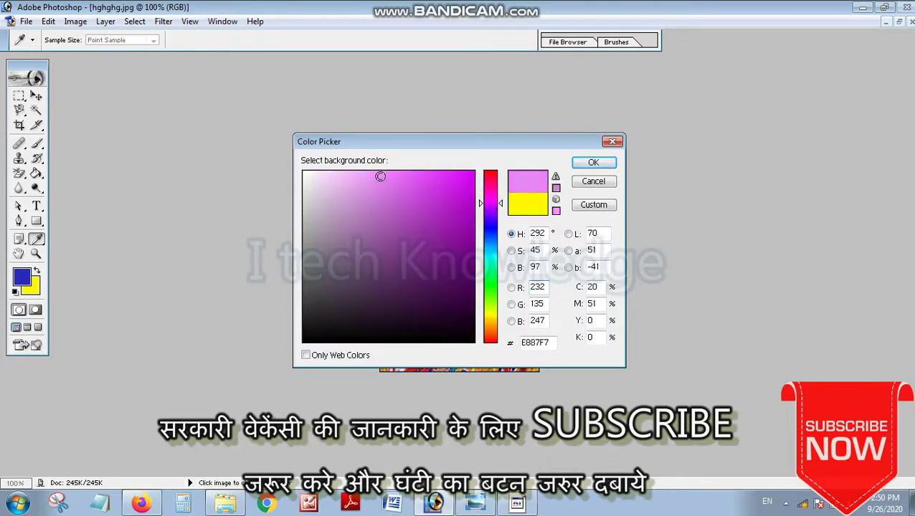
{"action": "left_click", "coordinate": [327, 178]}
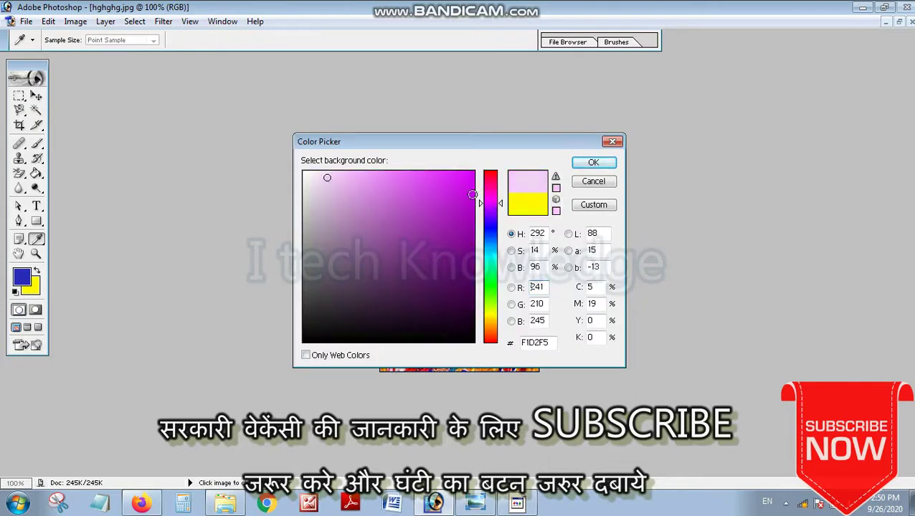
{"action": "left_click", "coordinate": [462, 179]}
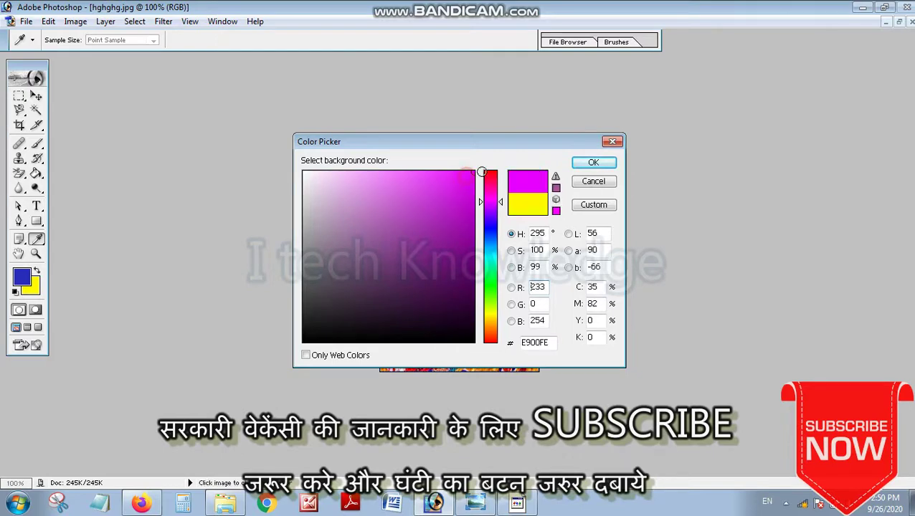
{"action": "left_click", "coordinate": [593, 162]}
{"action": "key", "text": "Delete"}
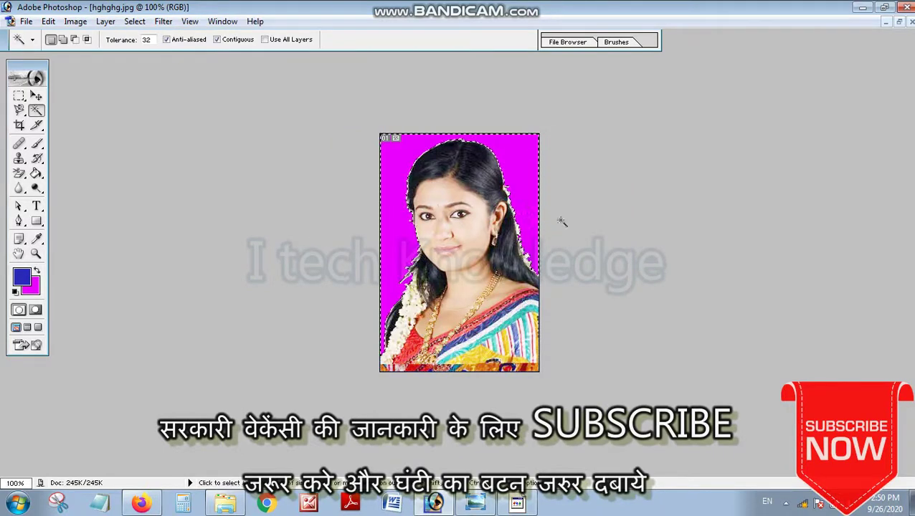
{"action": "key", "text": "ctrl+d"}
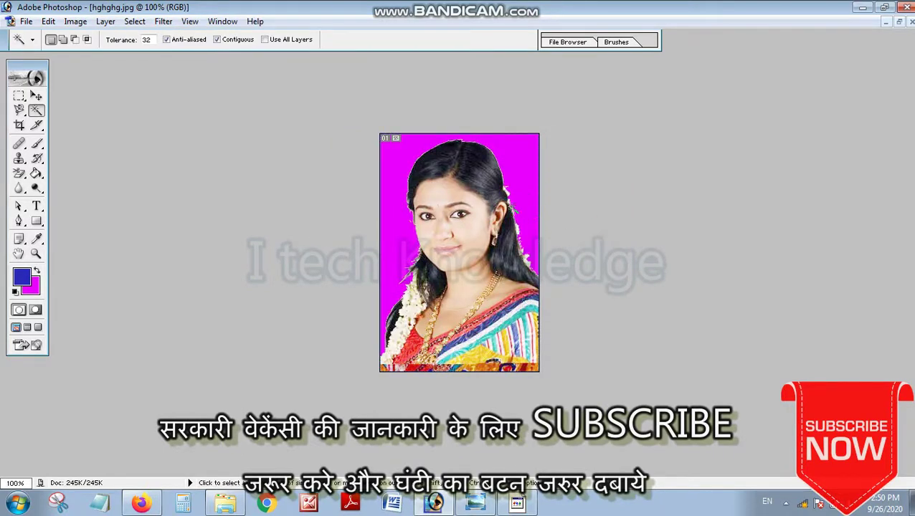
Step: Crop the head and shoulders to 3.5 × 4.5 cm at 200 pixels/inch
{"action": "left_click", "coordinate": [20, 127]}
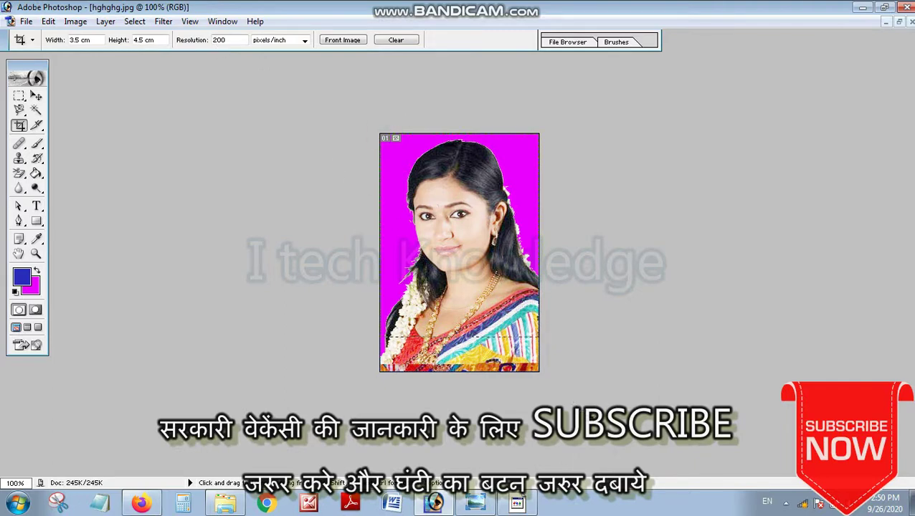
{"action": "left_click_drag", "start_coordinate": [380, 135], "coordinate": [539, 337]}
{"action": "key", "text": "Return"}
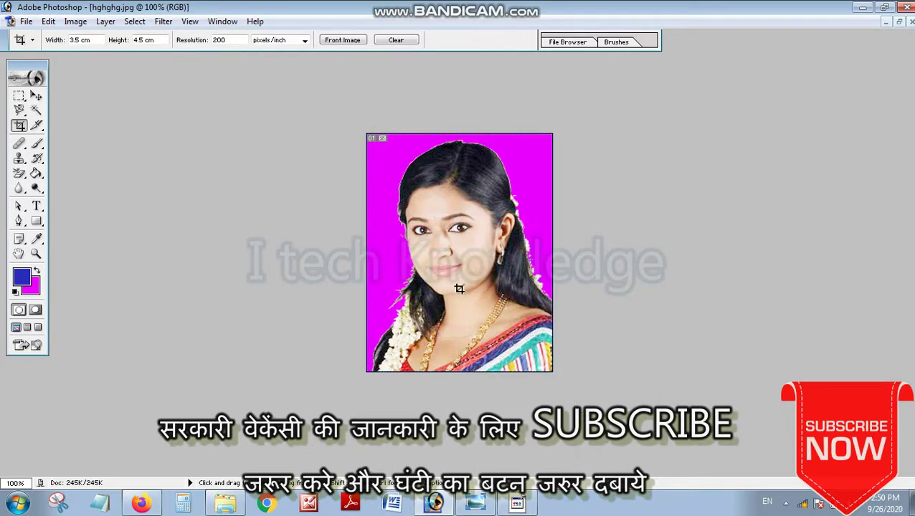
Step: Select the whole cropped image and commit a Free Transform on it
{"action": "right_click", "coordinate": [426, 210]}
{"action": "left_click", "coordinate": [444, 222]}
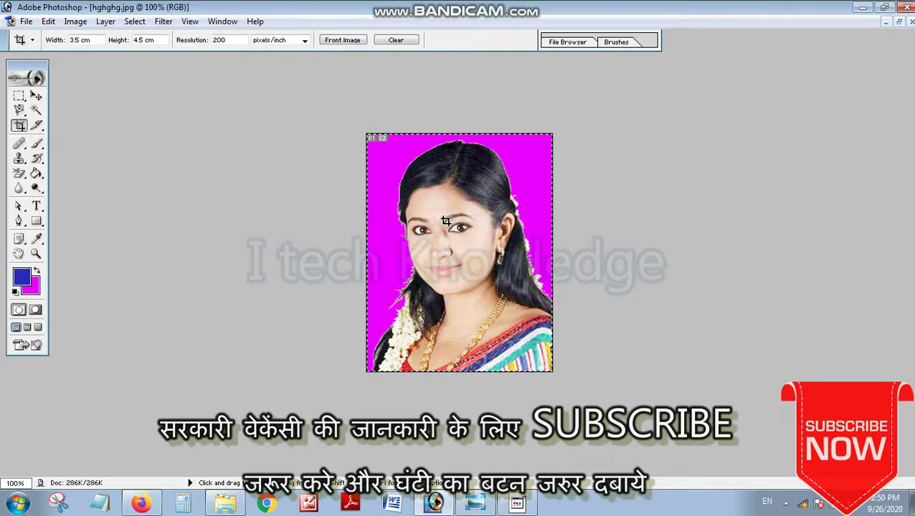
{"action": "key", "text": "ctrl+t"}
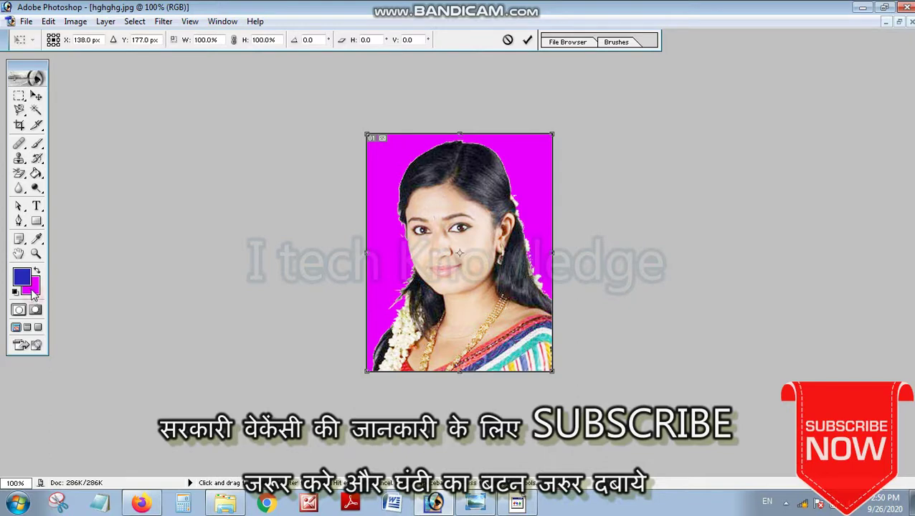
{"action": "key", "text": "Return"}
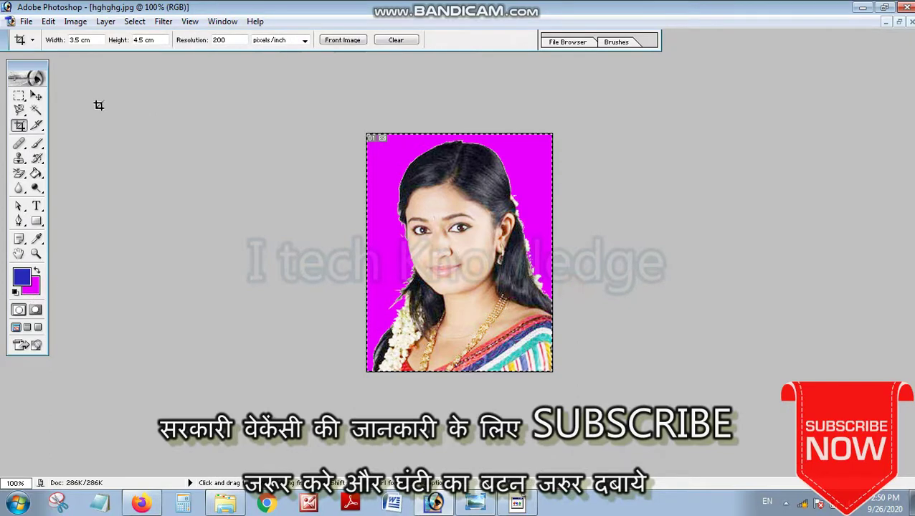
Step: Switch to the Rectangular Marquee, deselect, and set the background colour to white
{"action": "left_click", "coordinate": [35, 96]}
{"action": "left_click", "coordinate": [19, 95]}
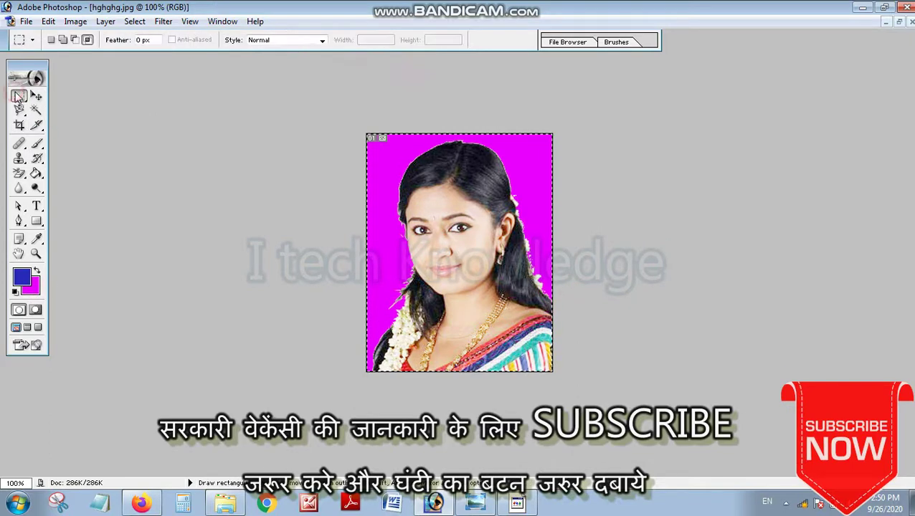
{"action": "key", "text": "ctrl+d"}
{"action": "left_click", "coordinate": [30, 287]}
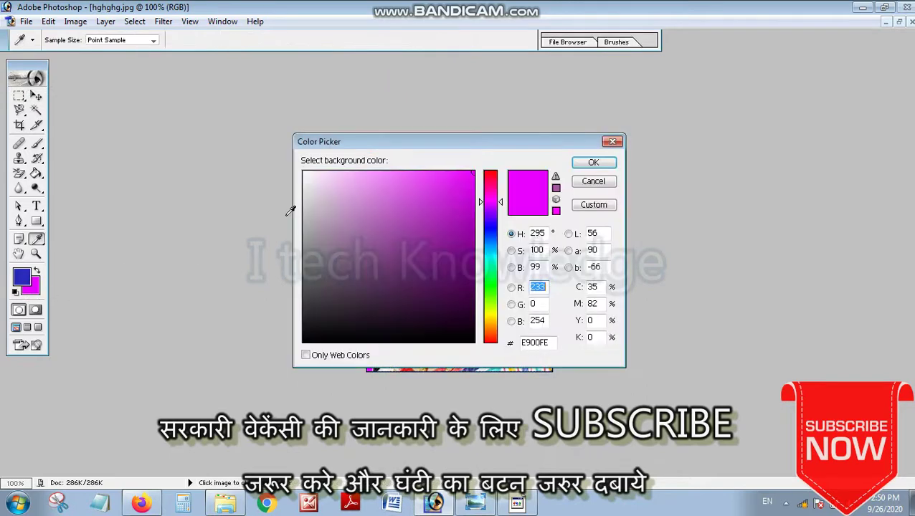
{"action": "left_click", "coordinate": [333, 180]}
{"action": "left_click", "coordinate": [591, 162]}
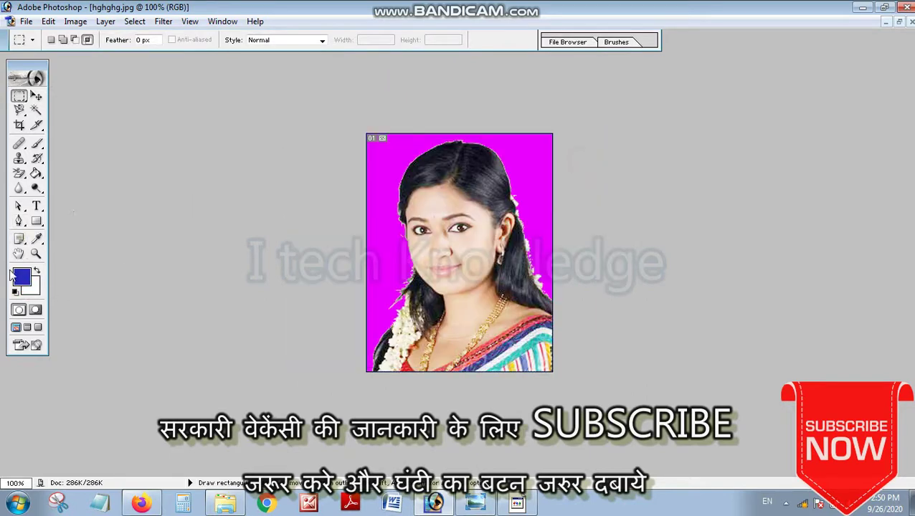
Step: Select the entire magenta-background portrait with Select All from the context menu
{"action": "key", "text": "alt+e"}
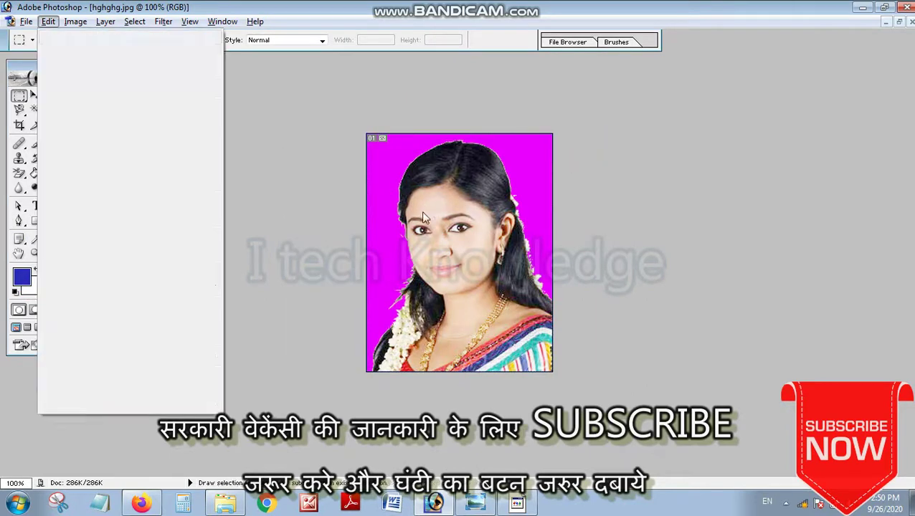
{"action": "key", "text": "Escape"}
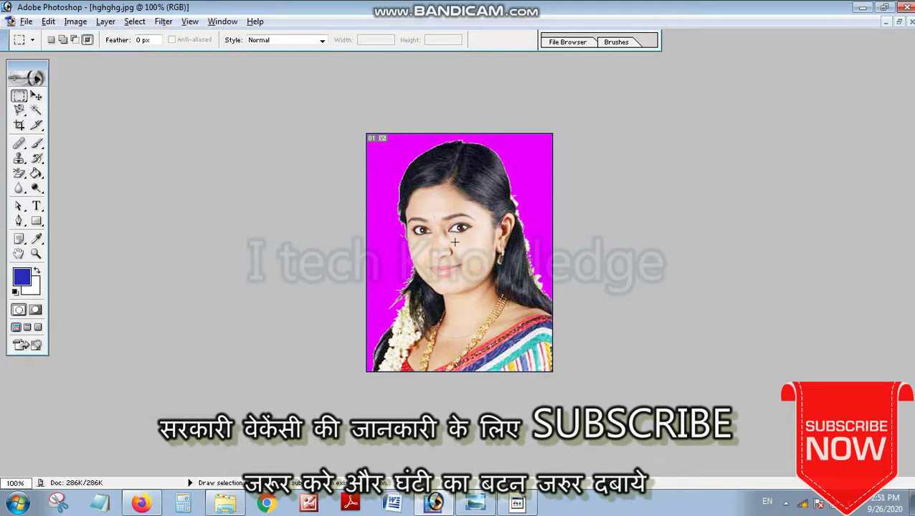
{"action": "right_click", "coordinate": [457, 246]}
{"action": "left_click", "coordinate": [482, 262]}
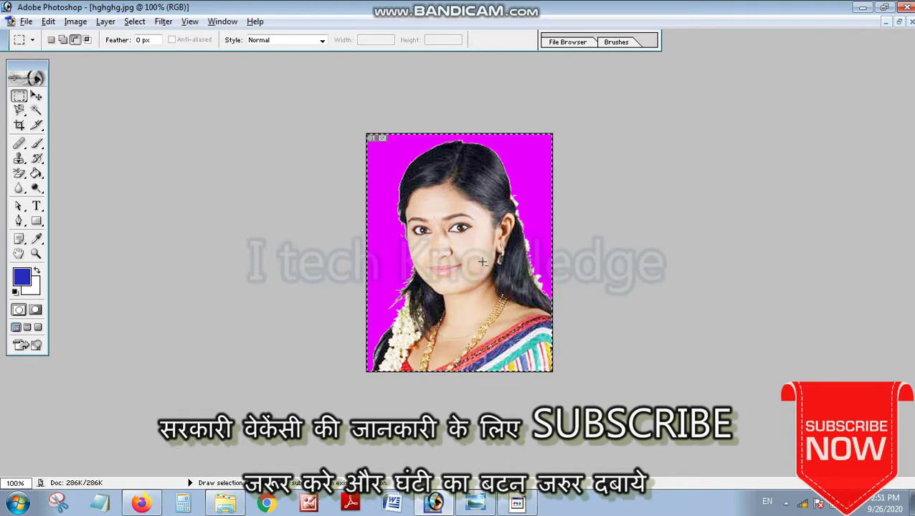
{"action": "left_click", "coordinate": [661, 274]}
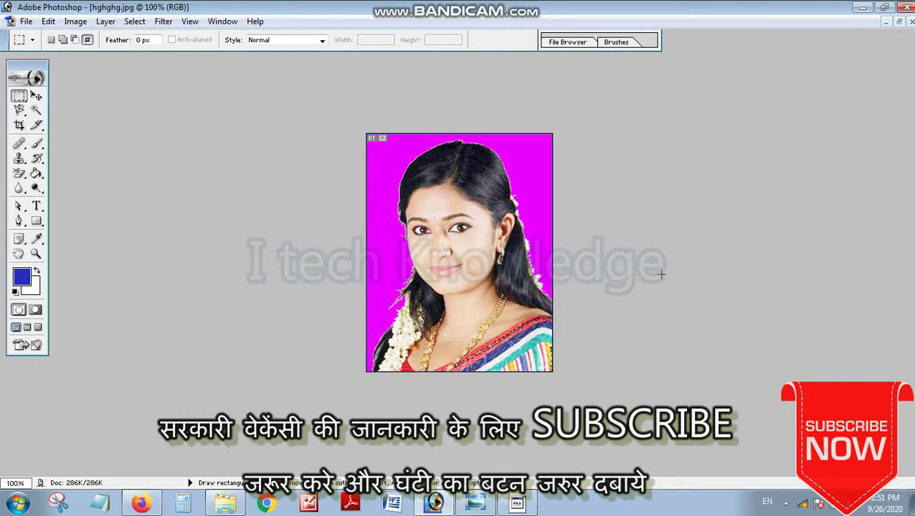
{"action": "right_click", "coordinate": [433, 234]}
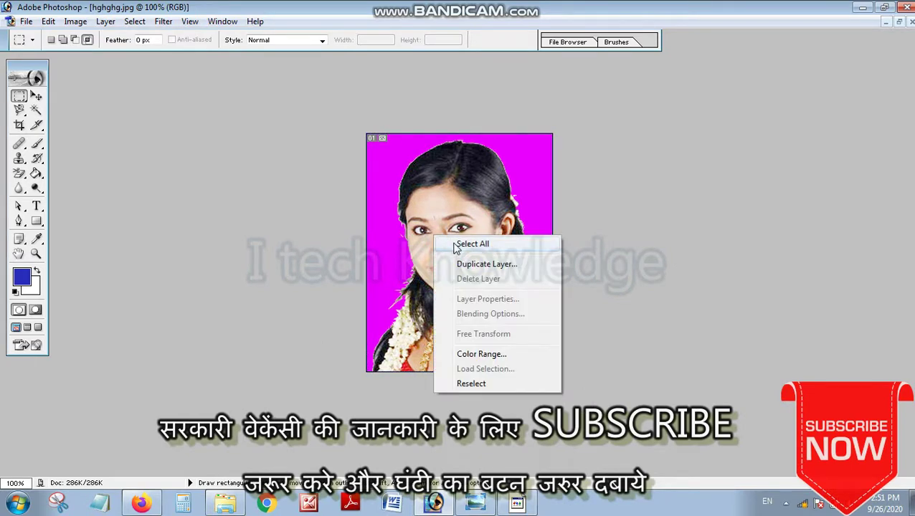
{"action": "left_click", "coordinate": [473, 245]}
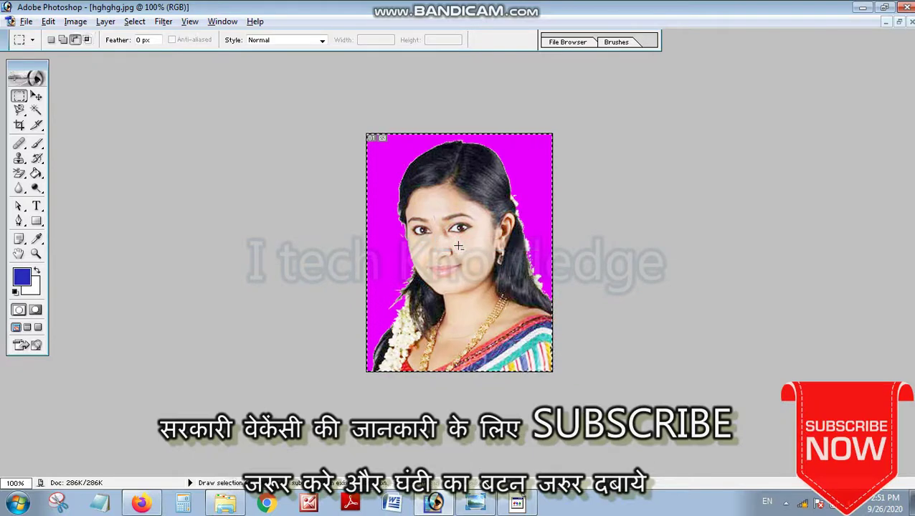
Step: Stroke the portrait with a 2 px black border on the inside edge
{"action": "key", "text": "alt+e"}
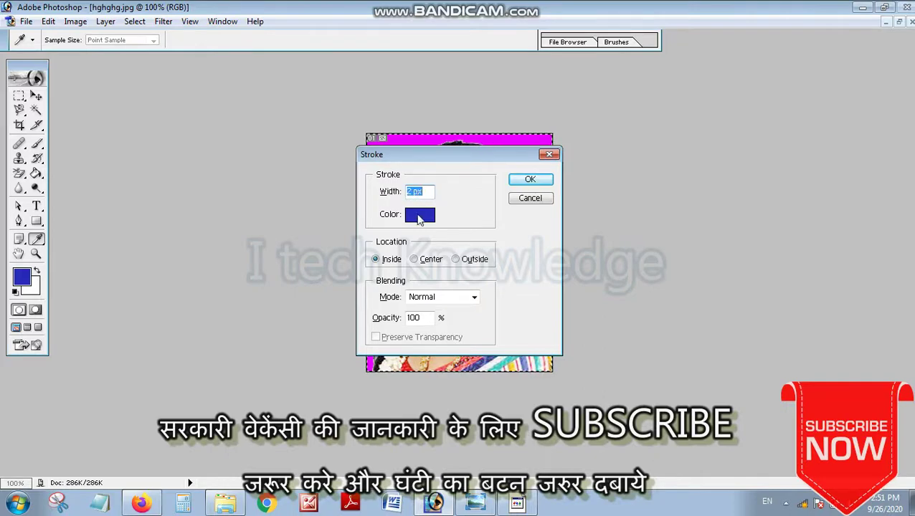
{"action": "left_click", "coordinate": [420, 214]}
{"action": "left_click_drag", "start_coordinate": [350, 294], "coordinate": [279, 355]}
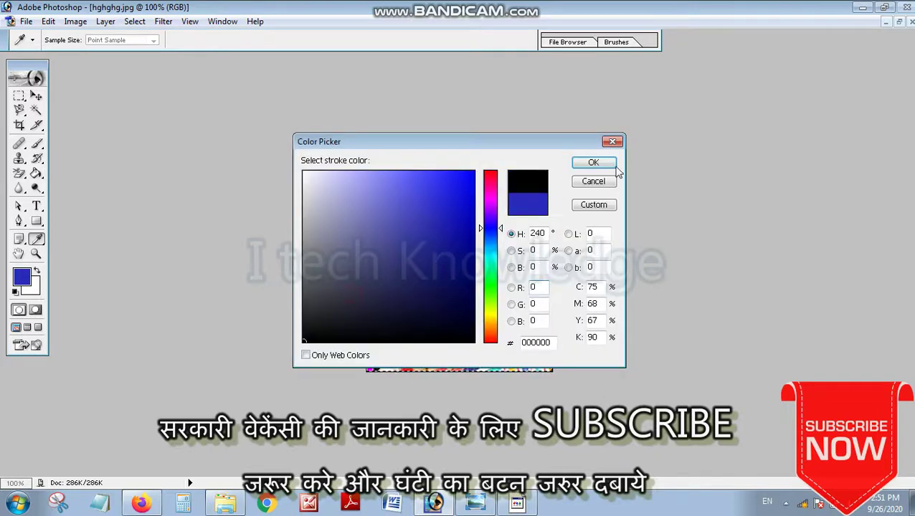
{"action": "left_click", "coordinate": [594, 162]}
{"action": "left_click", "coordinate": [530, 181]}
{"action": "key", "text": "m"}
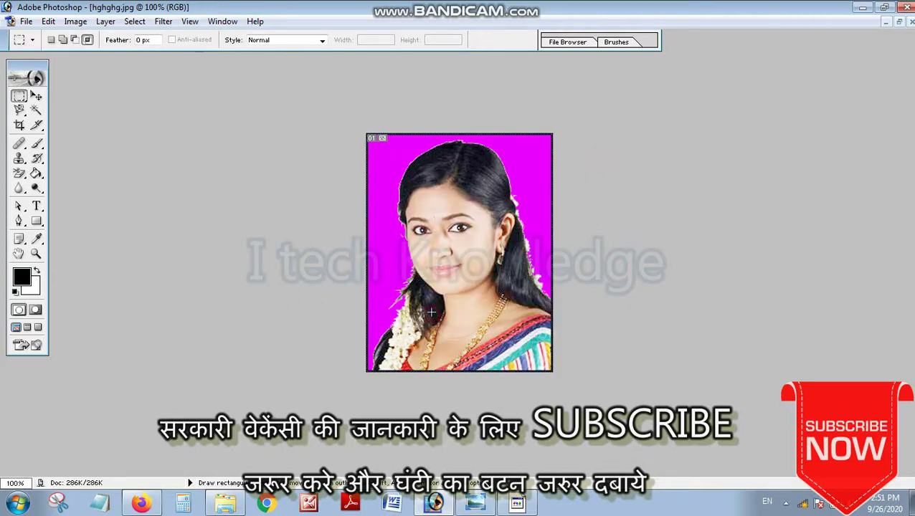
Step: Select the whole portrait and scale it down to about 92% × 94% from the corners
{"action": "right_click", "coordinate": [502, 231]}
{"action": "left_click", "coordinate": [520, 242]}
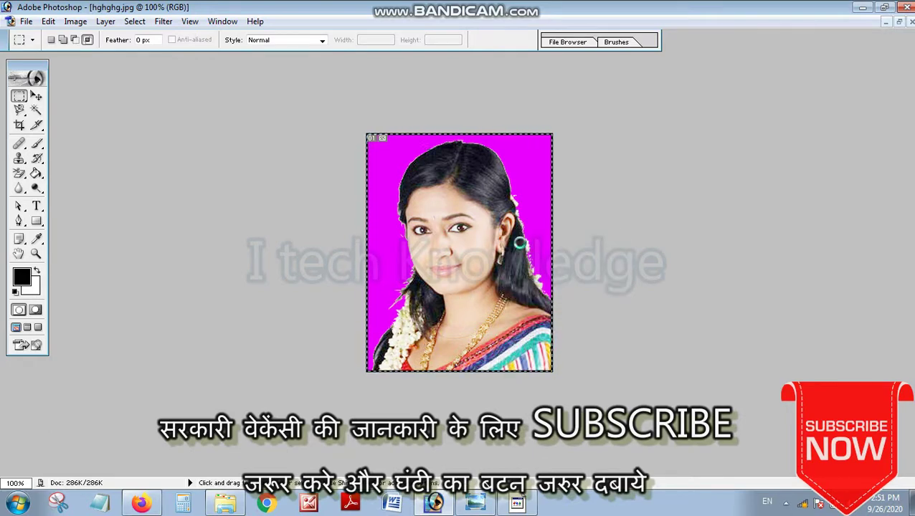
{"action": "key", "text": "ctrl+t"}
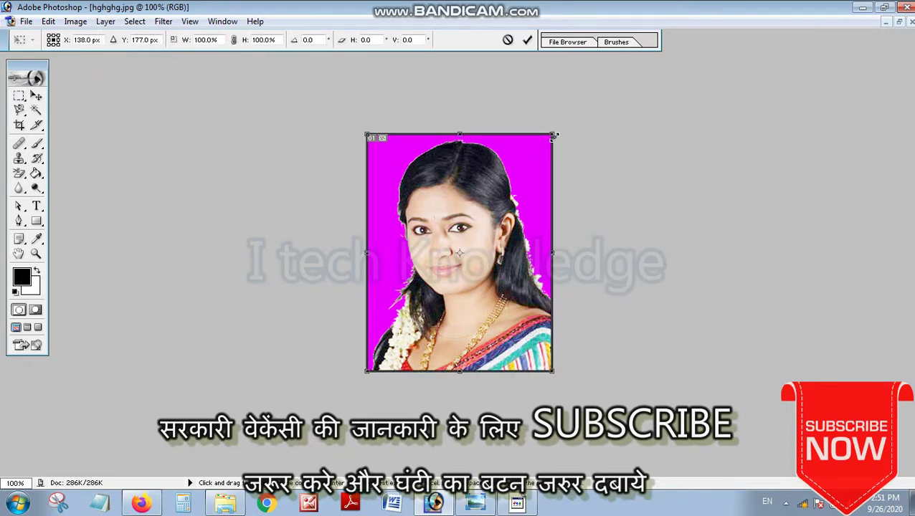
{"action": "left_click_drag", "start_coordinate": [551, 136], "coordinate": [544, 141]}
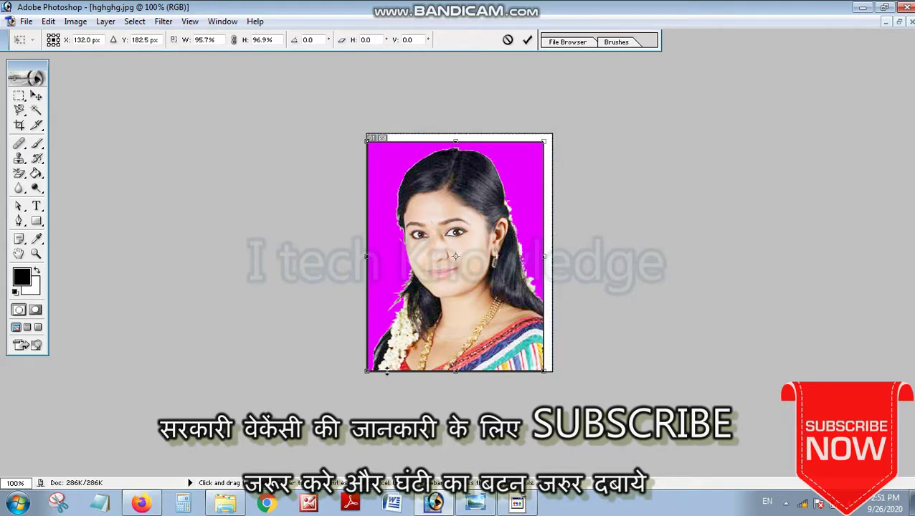
{"action": "left_click_drag", "start_coordinate": [365, 371], "coordinate": [376, 364]}
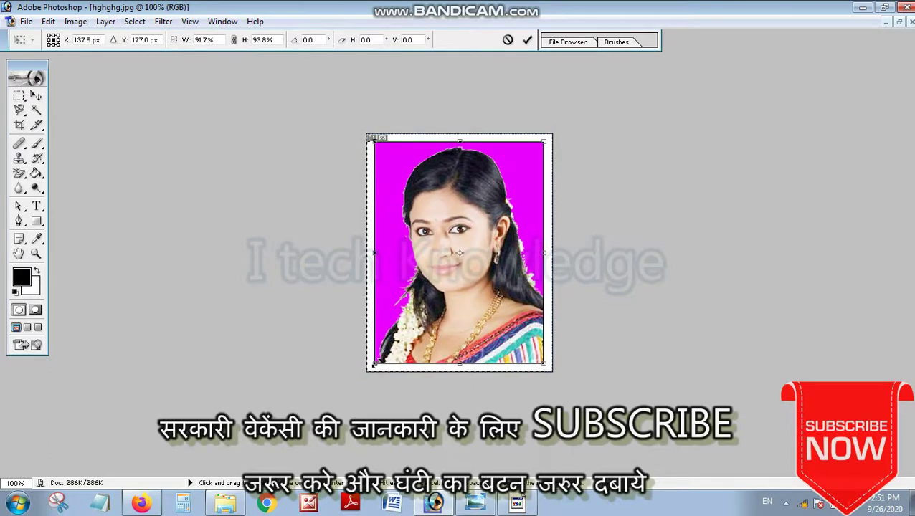
{"action": "key", "text": "Return"}
Step: Select the entire canvas, including the new white margin
{"action": "key", "text": "m"}
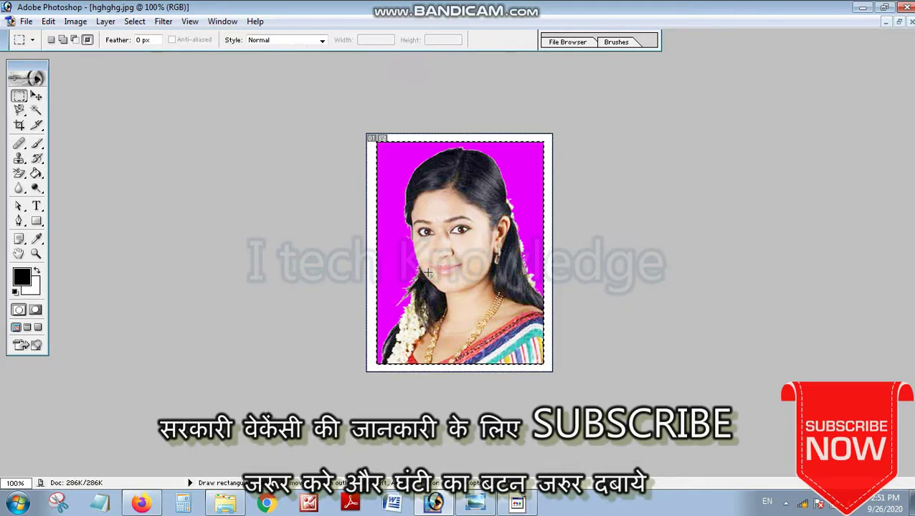
{"action": "right_click", "coordinate": [395, 224]}
{"action": "left_click", "coordinate": [414, 235]}
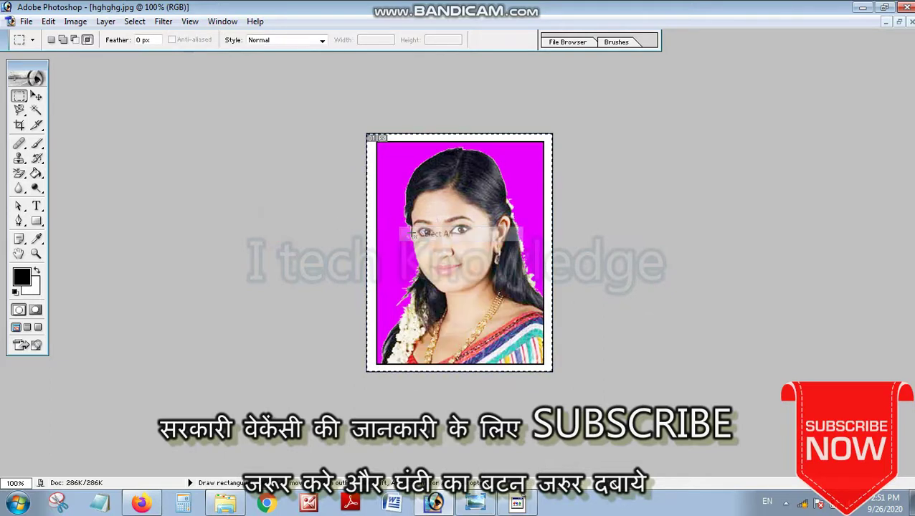
{"action": "left_click", "coordinate": [48, 20]}
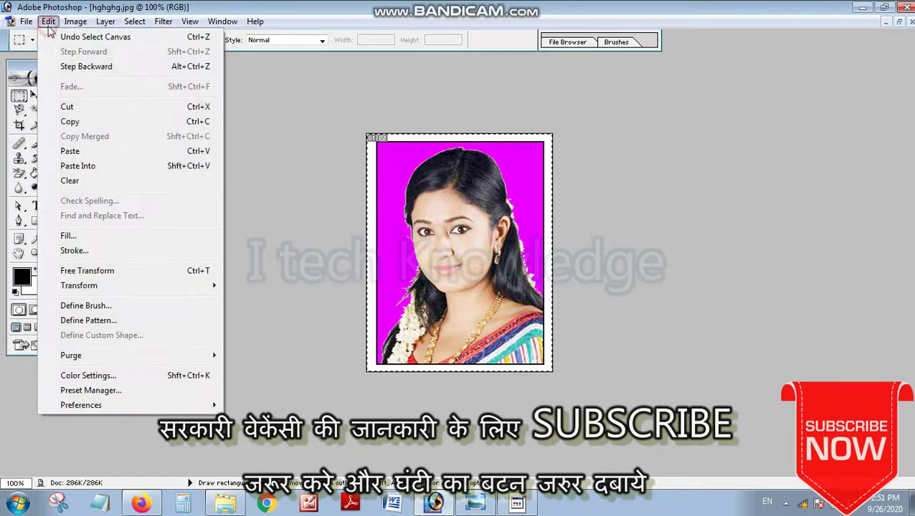
Step: Define the bordered portrait as a pattern and set up a new 4 x 6 inch, 200 ppi document
{"action": "left_click", "coordinate": [92, 320]}
{"action": "left_click", "coordinate": [593, 248]}
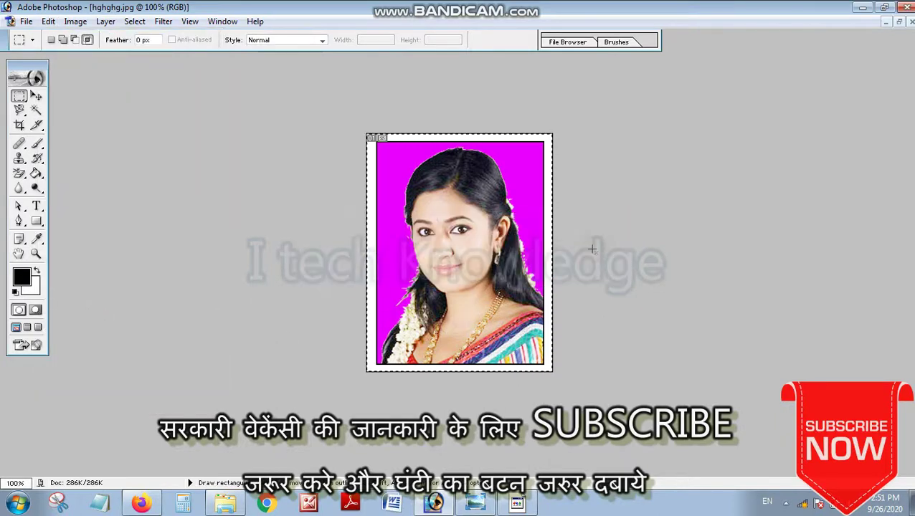
{"action": "left_click", "coordinate": [26, 20]}
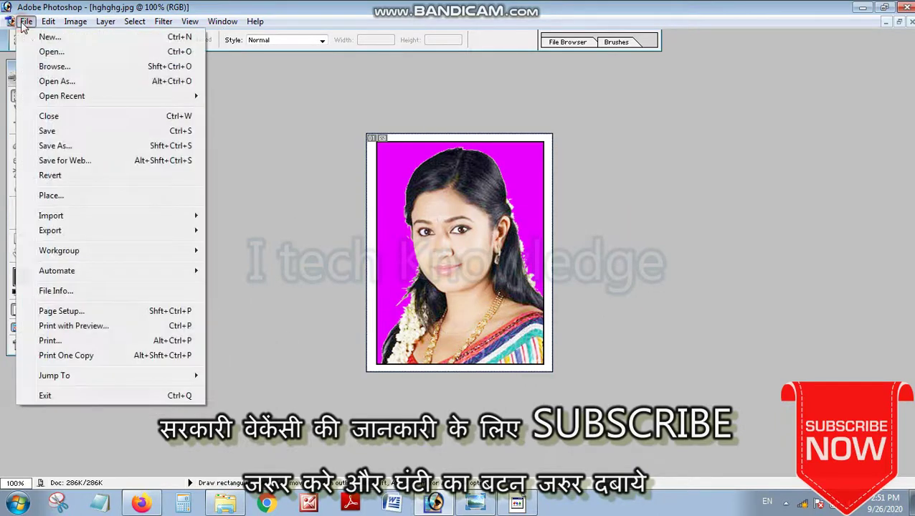
{"action": "left_click", "coordinate": [40, 33]}
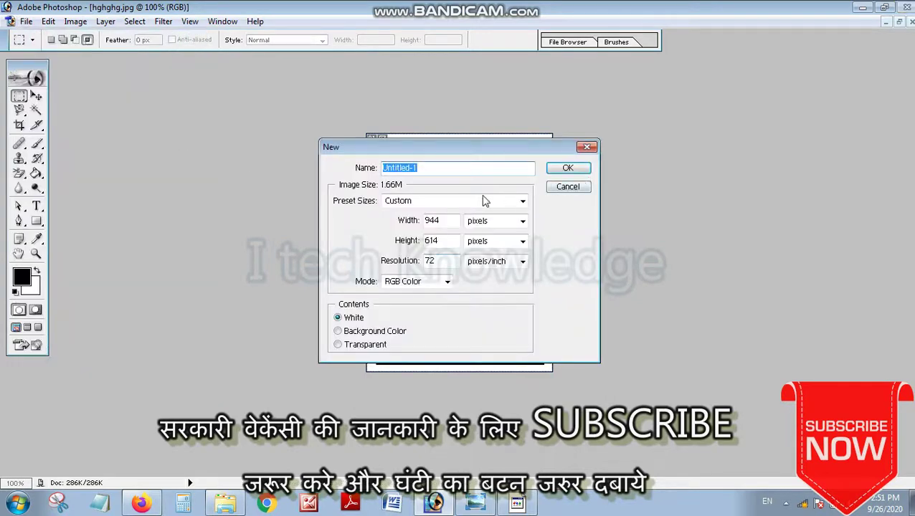
{"action": "left_click", "coordinate": [485, 202]}
{"action": "left_click", "coordinate": [419, 101]}
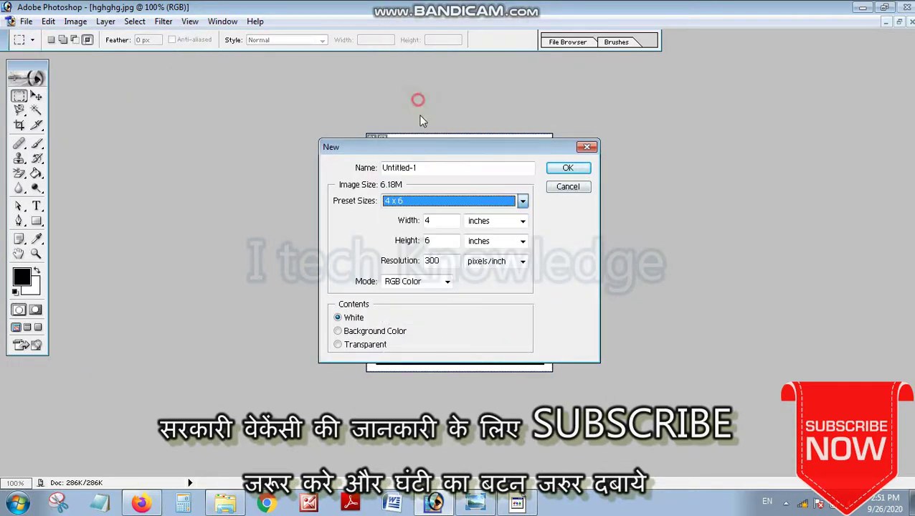
{"action": "double_click", "coordinate": [434, 262]}
{"action": "type", "text": "200"}
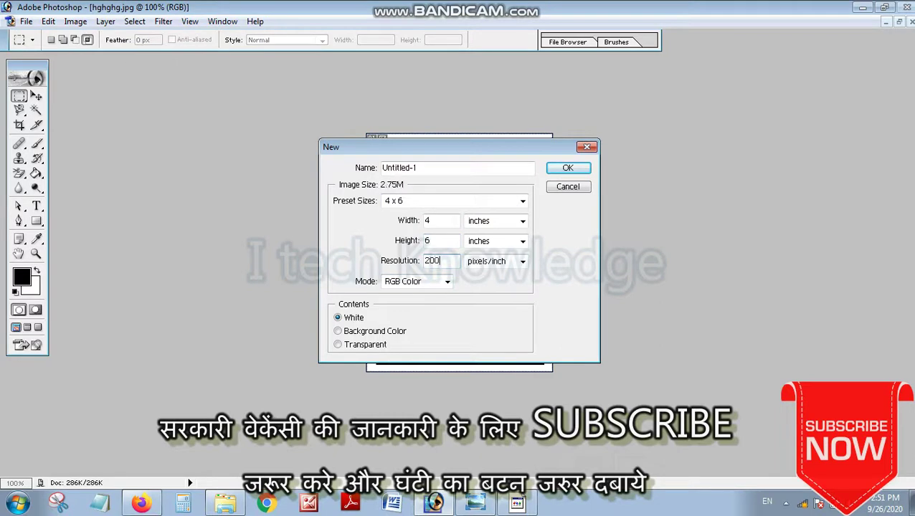
Step: Create the 4 x 6 document, rotate its canvas 90° to landscape, and place it beside the photo
{"action": "left_click", "coordinate": [569, 169]}
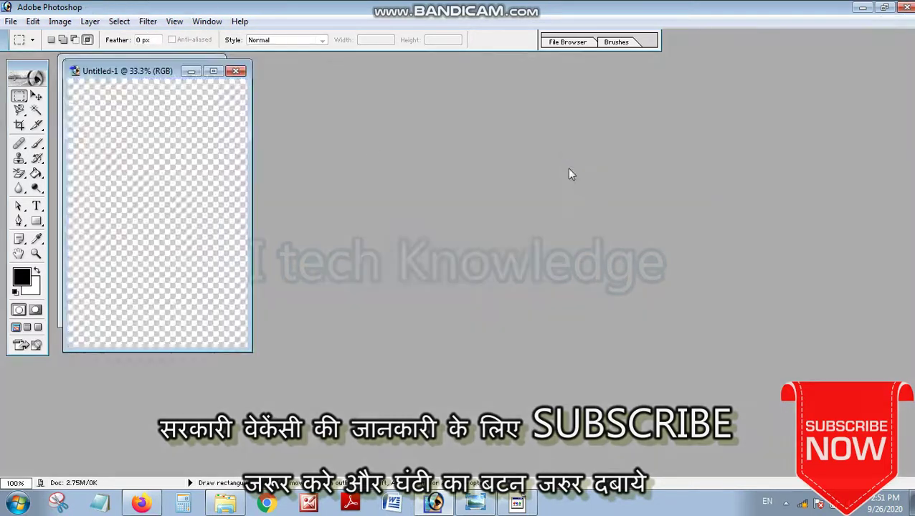
{"action": "right_click", "coordinate": [124, 150]}
{"action": "left_click", "coordinate": [162, 158]}
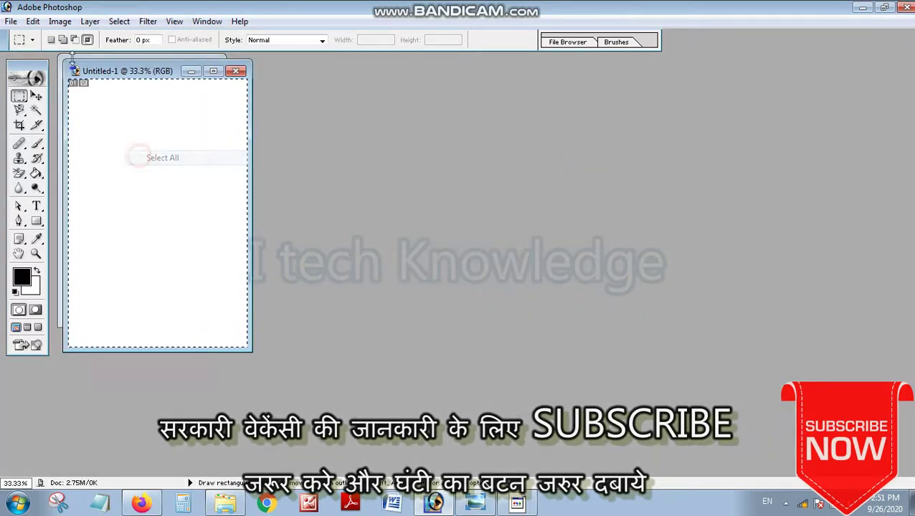
{"action": "left_click", "coordinate": [60, 21]}
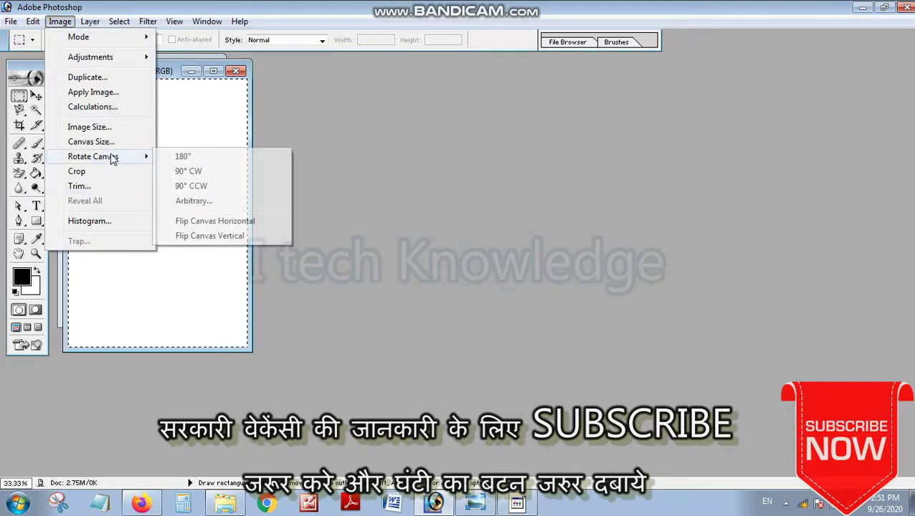
{"action": "left_click", "coordinate": [182, 170]}
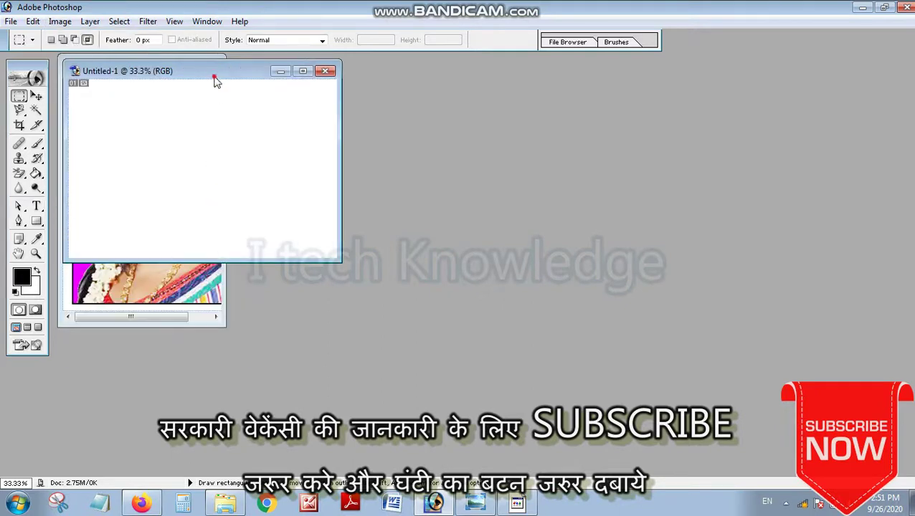
{"action": "left_click_drag", "start_coordinate": [214, 77], "coordinate": [474, 111]}
Step: Fill the whole new sheet with the magenta passport-photo pattern
{"action": "right_click", "coordinate": [475, 143]}
{"action": "left_click", "coordinate": [492, 153]}
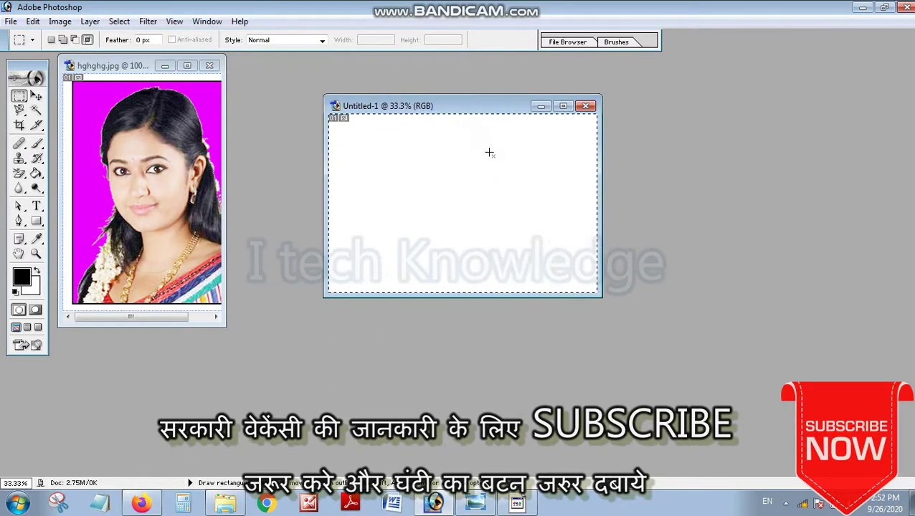
{"action": "right_click", "coordinate": [489, 155]}
{"action": "left_click", "coordinate": [502, 162]}
{"action": "right_click", "coordinate": [463, 145]}
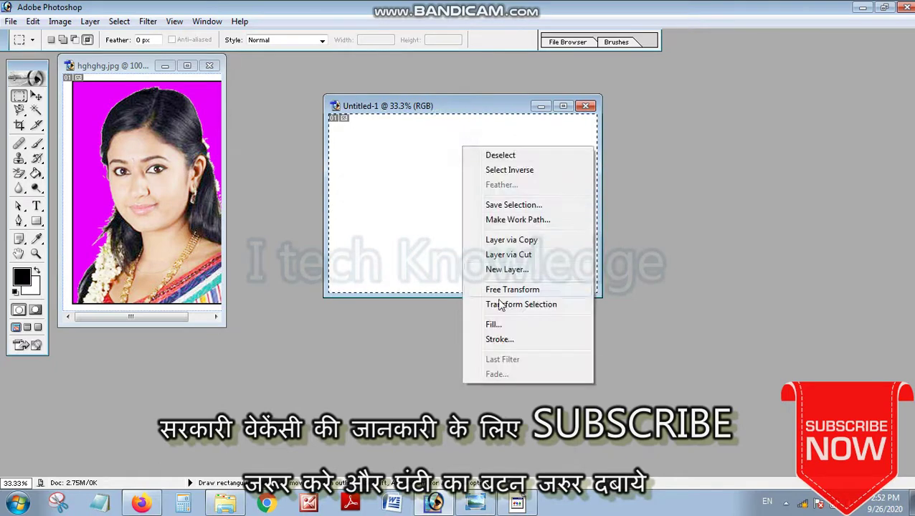
{"action": "left_click", "coordinate": [490, 322]}
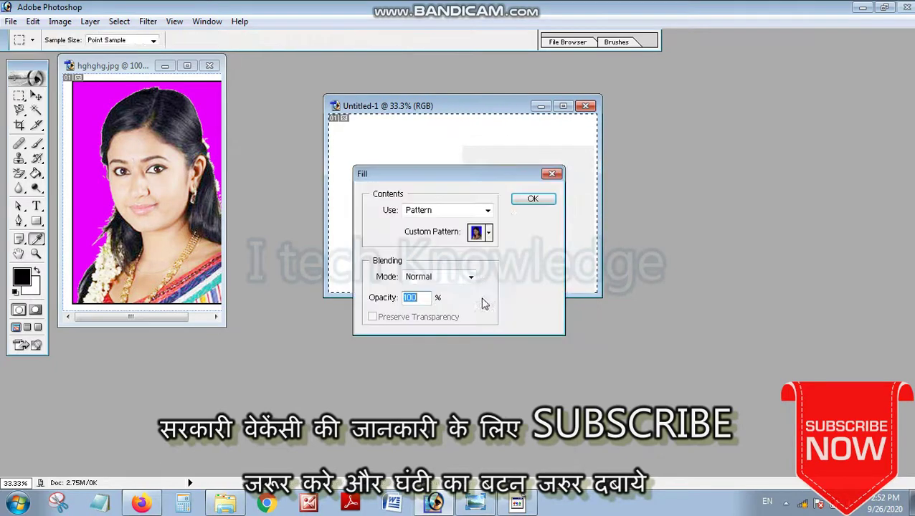
{"action": "left_click", "coordinate": [488, 233]}
{"action": "scroll", "coordinate": [502, 301], "scroll_direction": "down", "scroll_amount": 3}
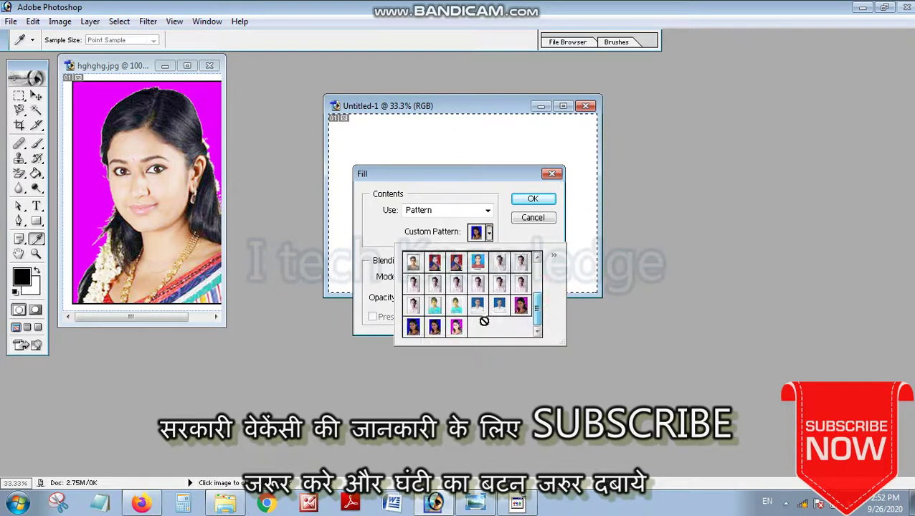
{"action": "scroll", "coordinate": [473, 320], "scroll_direction": "down", "scroll_amount": 3}
{"action": "left_click", "coordinate": [458, 327]}
{"action": "left_click", "coordinate": [532, 201]}
Step: Clear the partial right column and partial bottom row of photos to white
{"action": "key", "text": "m"}
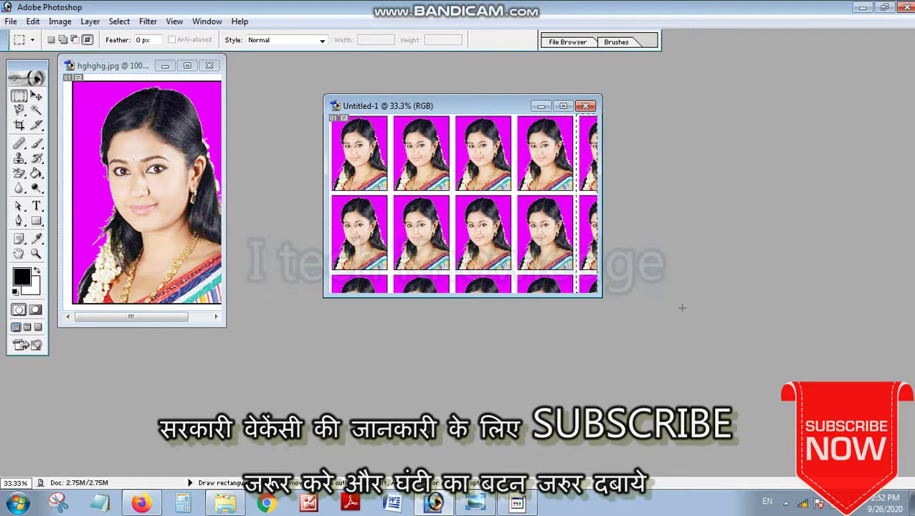
{"action": "key", "text": "Delete"}
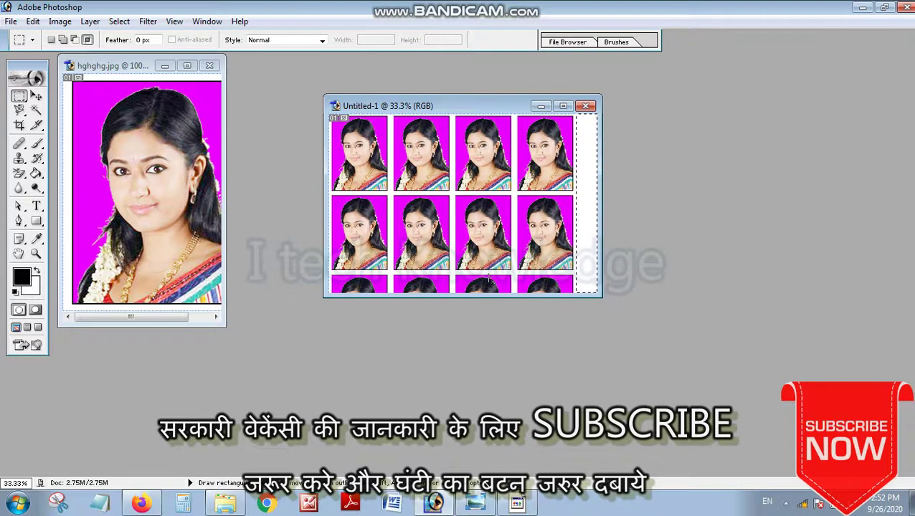
{"action": "left_click_drag", "start_coordinate": [575, 272], "coordinate": [673, 348]}
{"action": "left_click_drag", "start_coordinate": [496, 311], "coordinate": [580, 320]}
{"action": "key", "text": "Delete"}
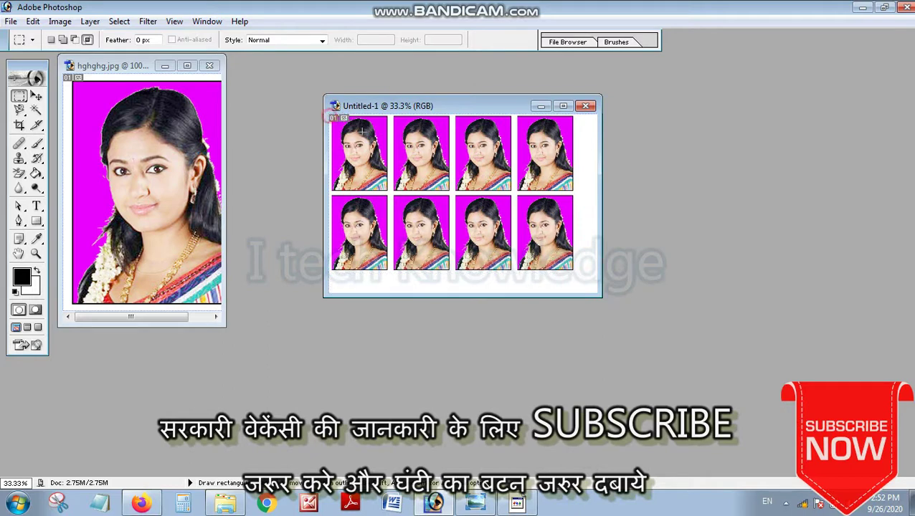
Step: Move the block of eight photos right and down to centre it on the sheet
{"action": "left_click_drag", "start_coordinate": [329, 115], "coordinate": [581, 274]}
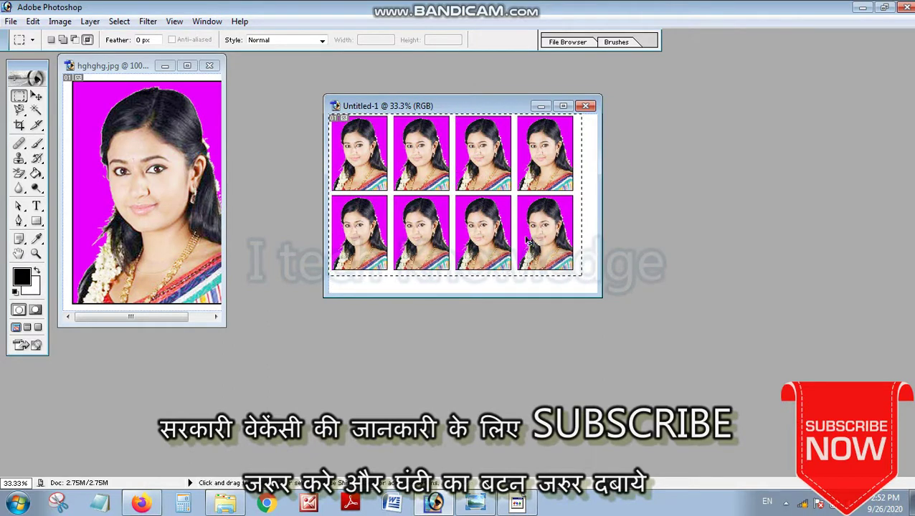
{"action": "left_click_drag", "start_coordinate": [464, 218], "coordinate": [472, 226]}
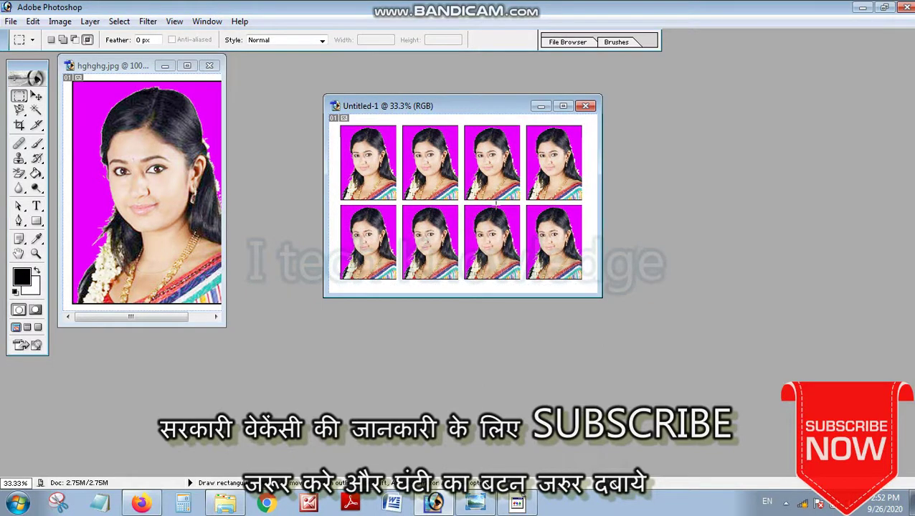
{"action": "key", "text": "alt+e"}
Step: Dismiss the Save As dialog without saving and maximise the photo sheet window
{"action": "key", "text": "Escape"}
{"action": "key", "text": "ctrl+s"}
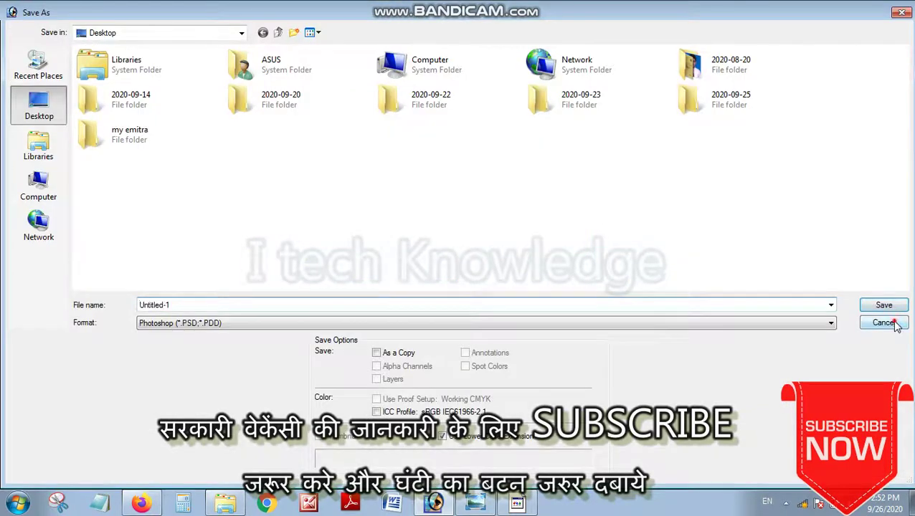
{"action": "left_click", "coordinate": [883, 323]}
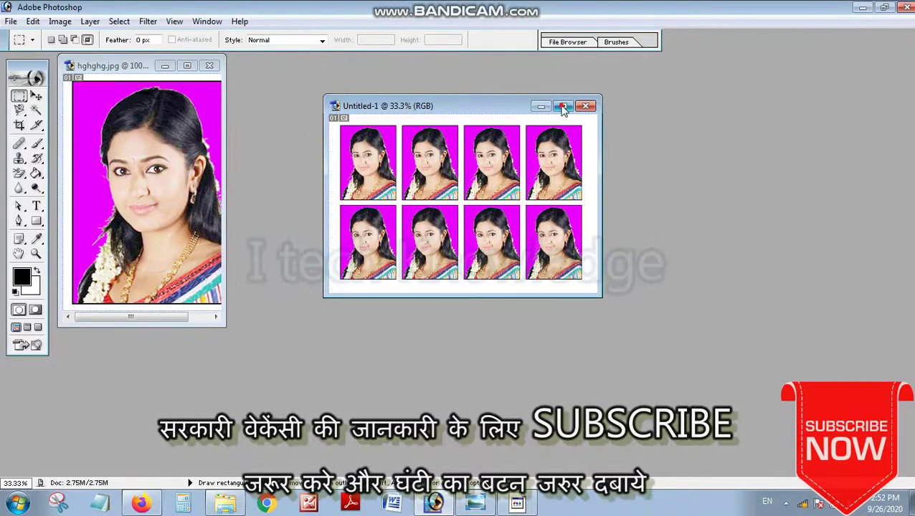
{"action": "left_click", "coordinate": [557, 103]}
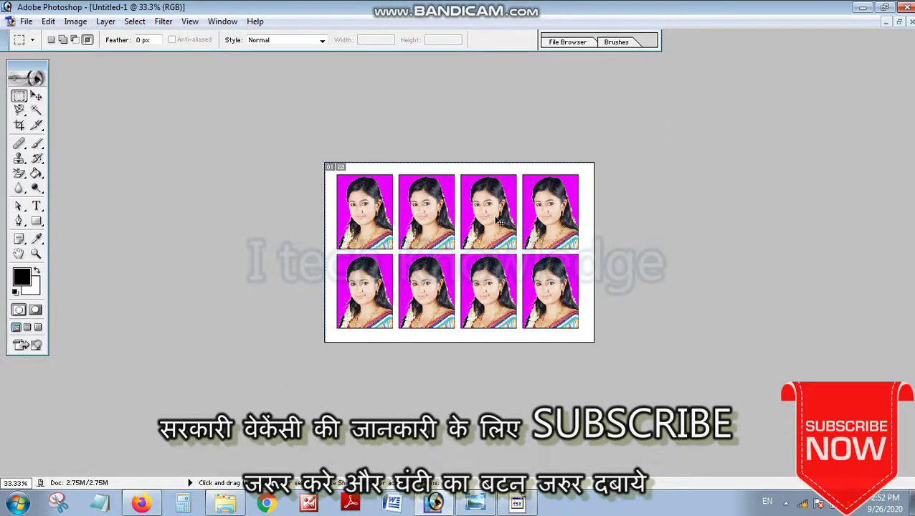
{"action": "key", "text": "ctrl+plus"}
{"action": "key", "text": "ctrl+plus"}
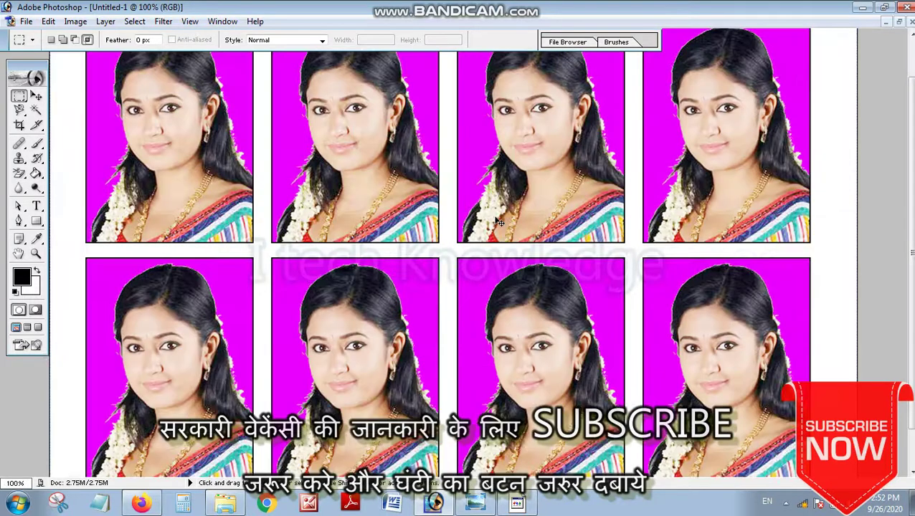
{"action": "key", "text": "ctrl+minus"}
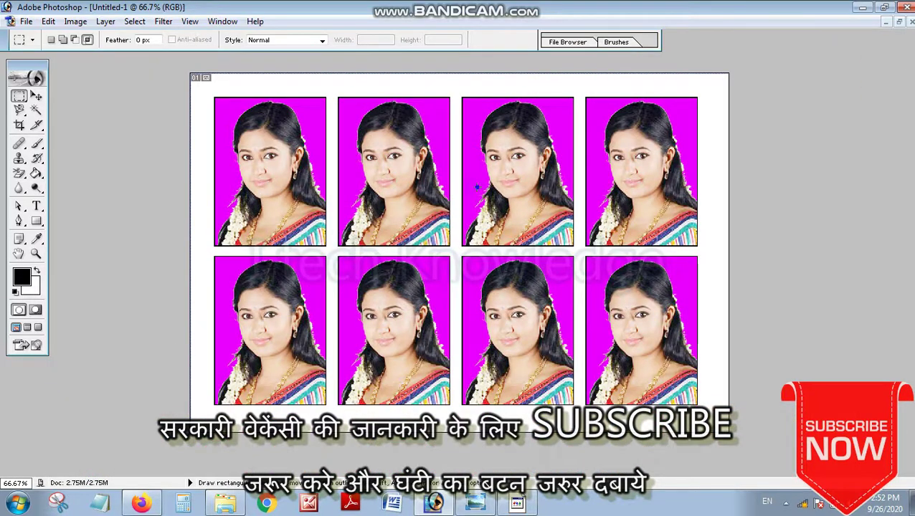
Step: Rotate the whole sheet 90° clockwise into portrait and open Print with Preview
{"action": "right_click", "coordinate": [477, 187]}
{"action": "left_click", "coordinate": [495, 193]}
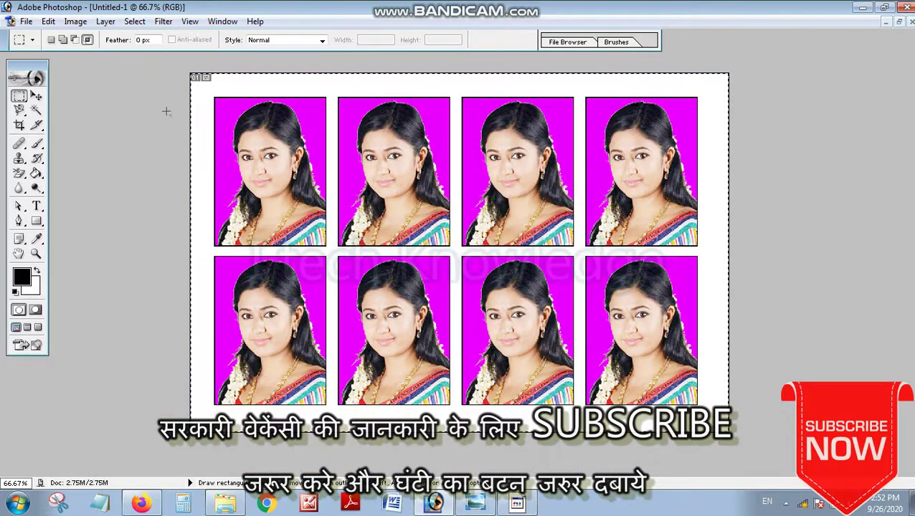
{"action": "left_click", "coordinate": [48, 21]}
{"action": "mouse_move", "coordinate": [75, 21]}
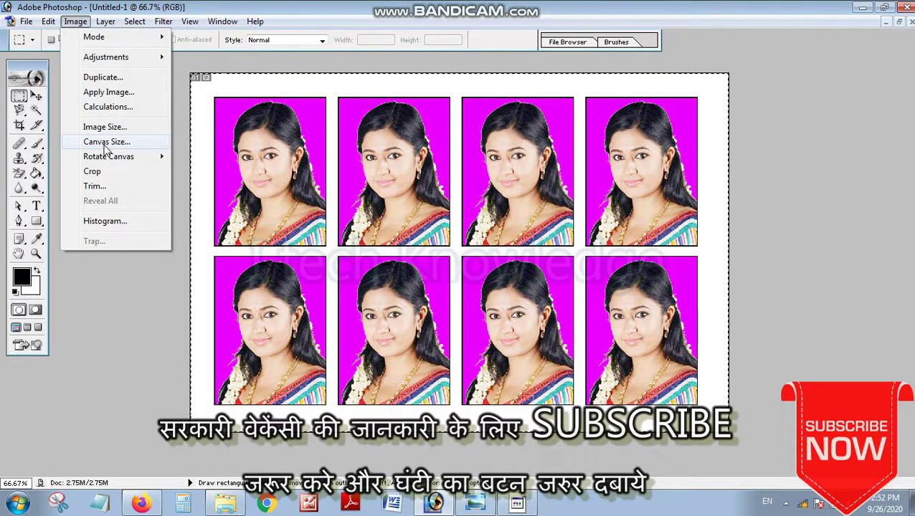
{"action": "mouse_move", "coordinate": [108, 157]}
{"action": "left_click", "coordinate": [198, 171]}
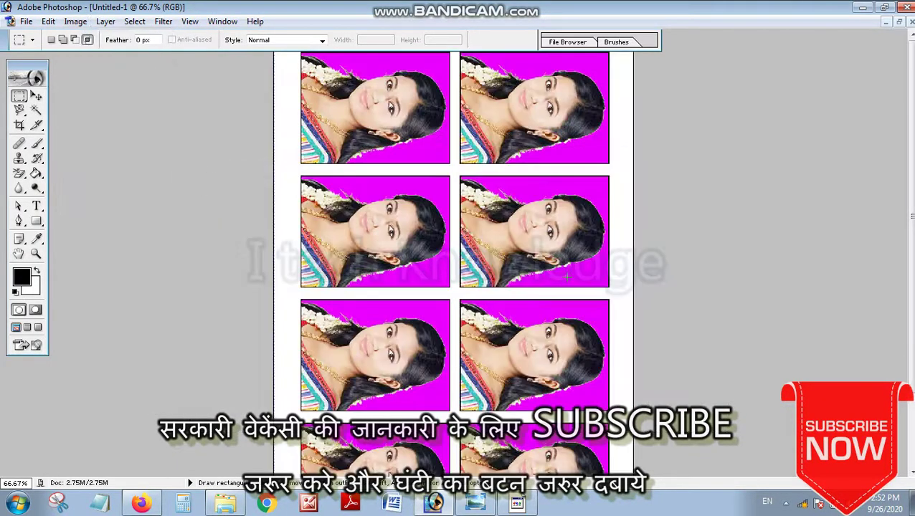
{"action": "key", "text": "ctrl+minus"}
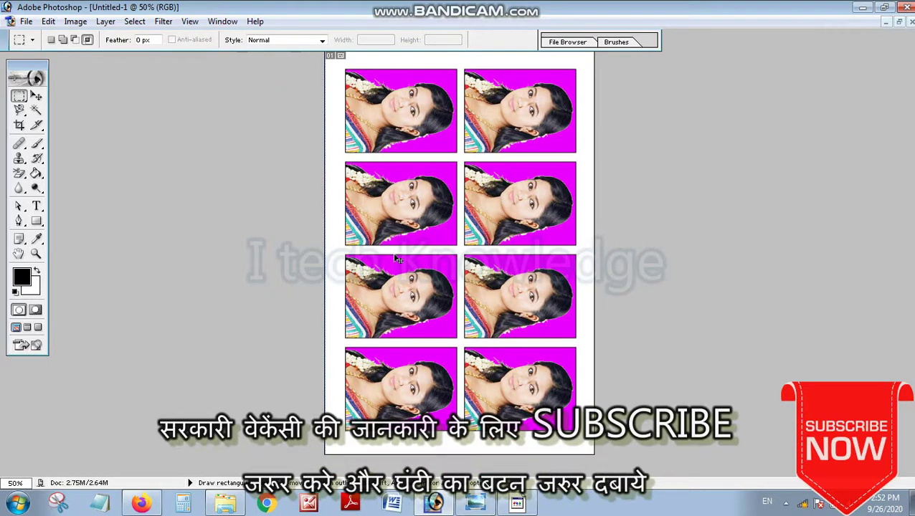
{"action": "key", "text": "ctrl+p"}
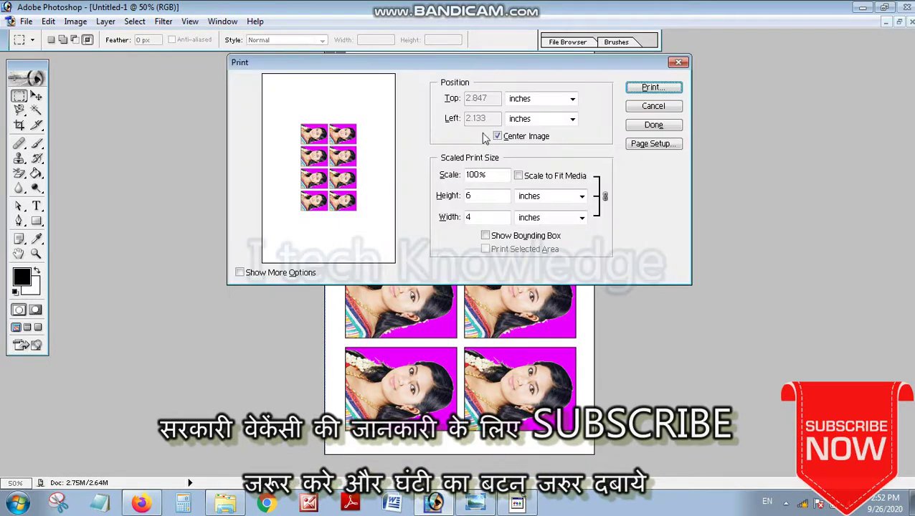
Step: Enable Scale to Fit Media and choose the Canon G2010 series printer
{"action": "left_click", "coordinate": [519, 176]}
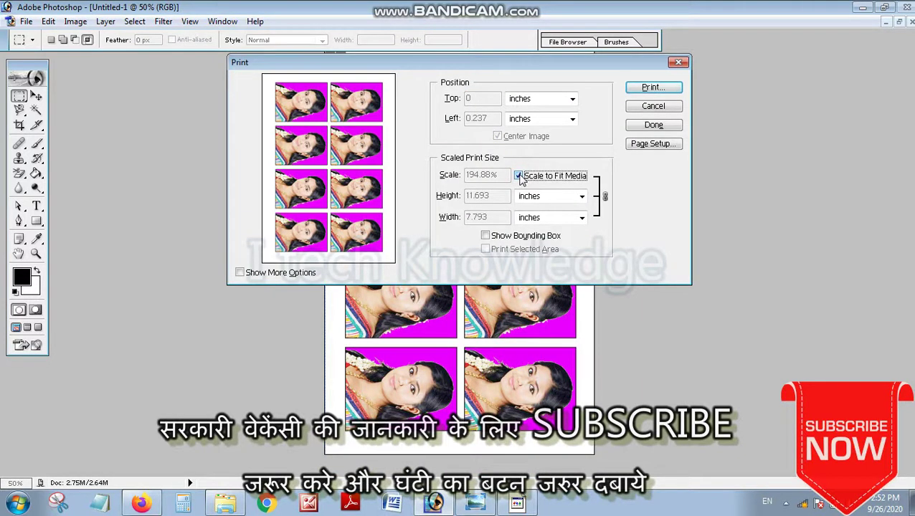
{"action": "left_click", "coordinate": [653, 87]}
{"action": "left_click", "coordinate": [411, 93]}
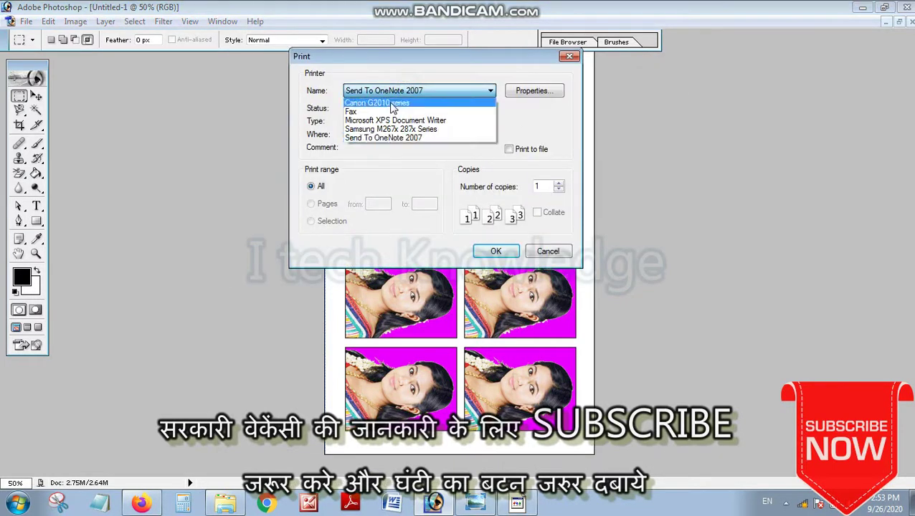
{"action": "left_click", "coordinate": [392, 104]}
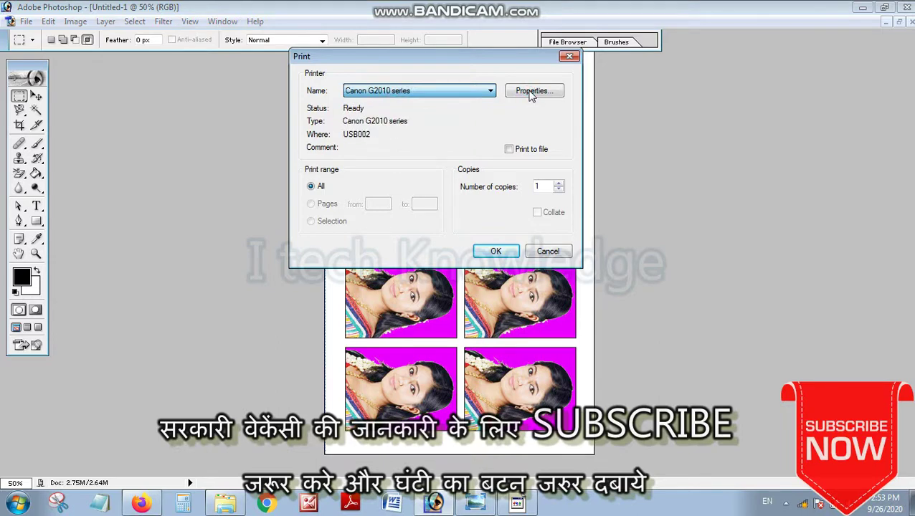
Step: Set the printer properties to Standard quality, then cancel printing
{"action": "left_click", "coordinate": [530, 92]}
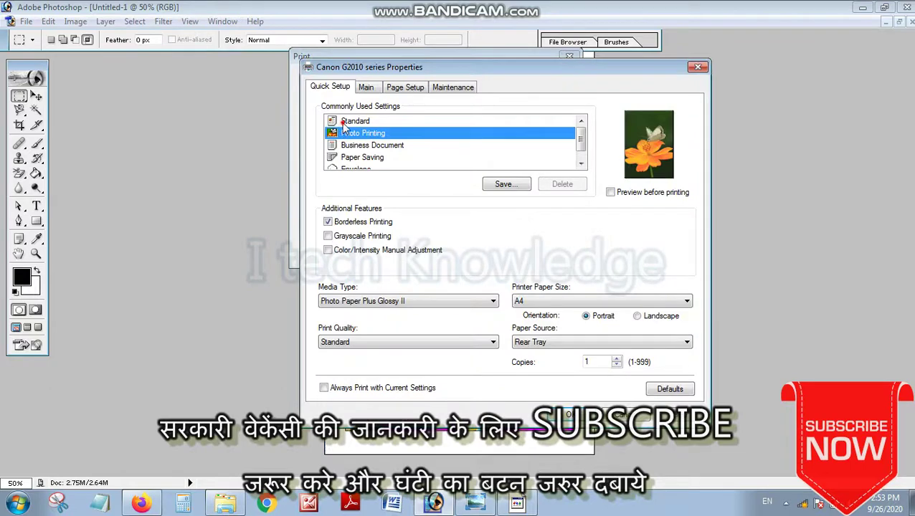
{"action": "left_click", "coordinate": [345, 122]}
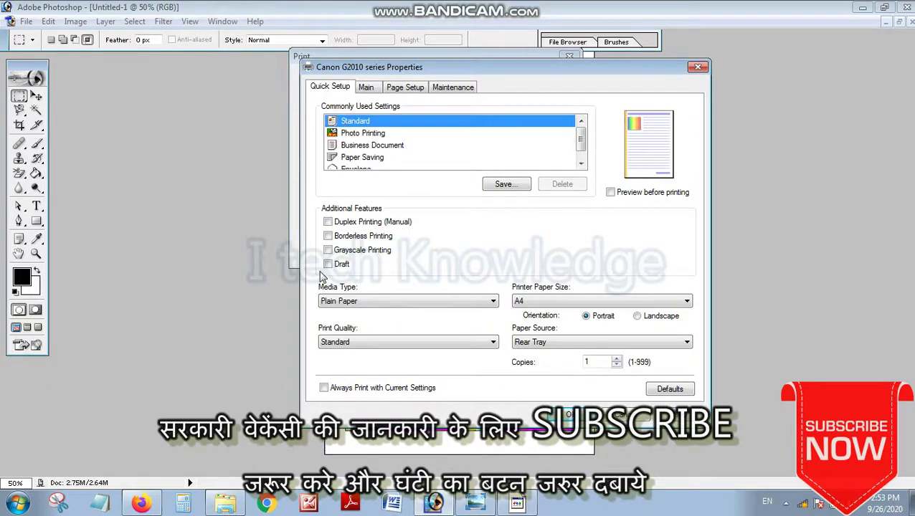
{"action": "left_click", "coordinate": [324, 343]}
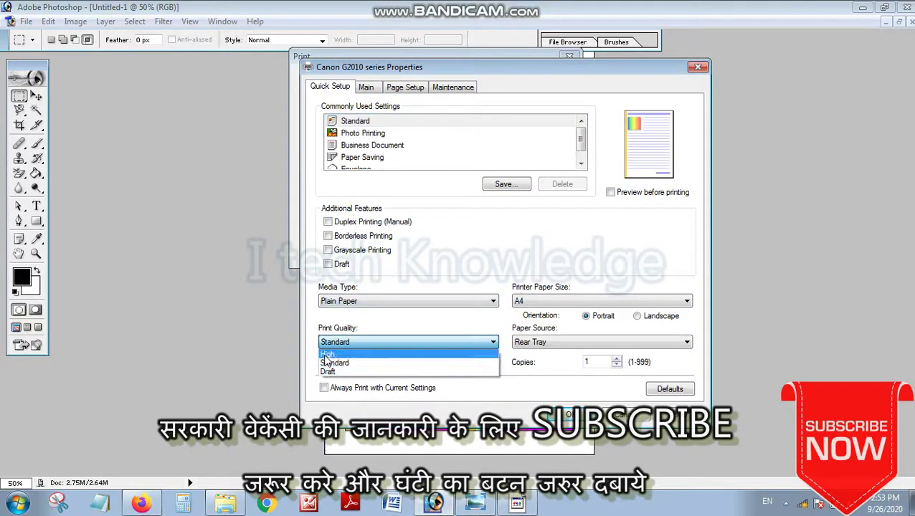
{"action": "left_click", "coordinate": [621, 416]}
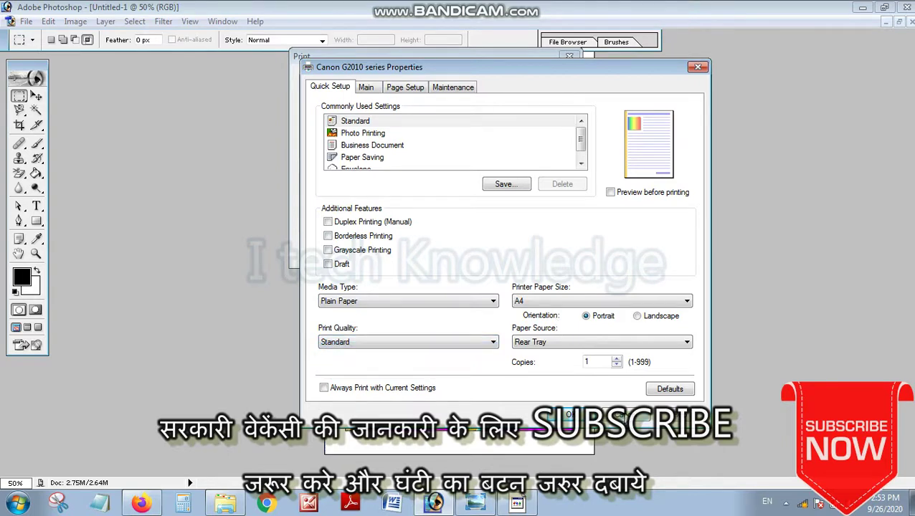
{"action": "left_click", "coordinate": [623, 410]}
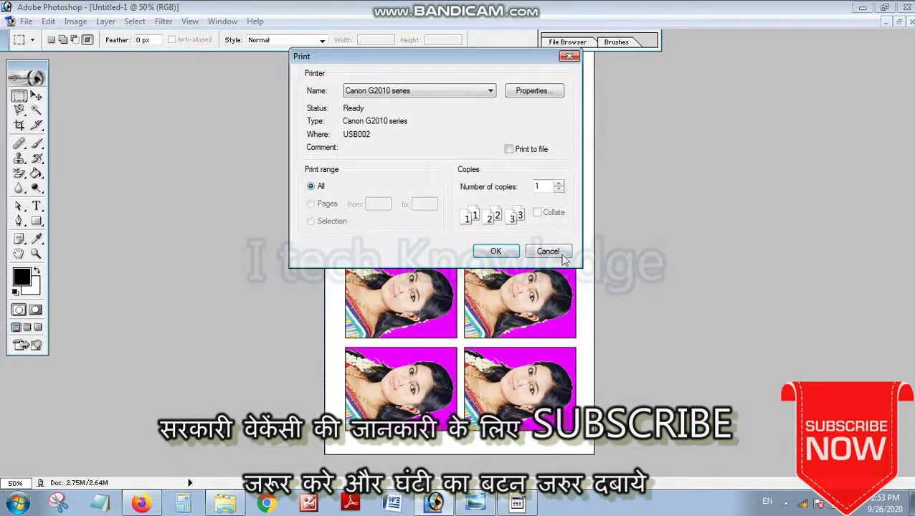
{"action": "left_click", "coordinate": [563, 256]}
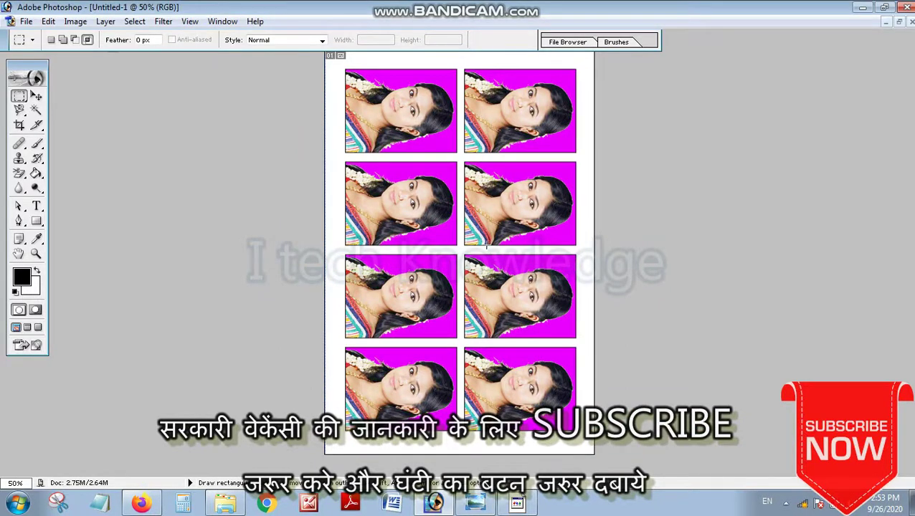
{"action": "scroll", "coordinate": [487, 247], "scroll_direction": "down", "scroll_amount": 2}
{"action": "scroll", "coordinate": [486, 248], "scroll_direction": "down", "scroll_amount": 1}
{"action": "scroll", "coordinate": [486, 249], "scroll_direction": "up", "scroll_amount": 4}
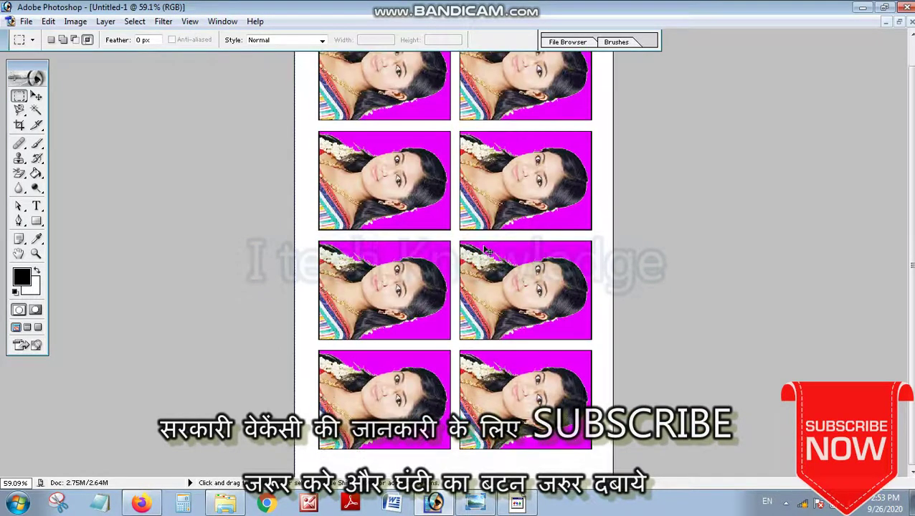